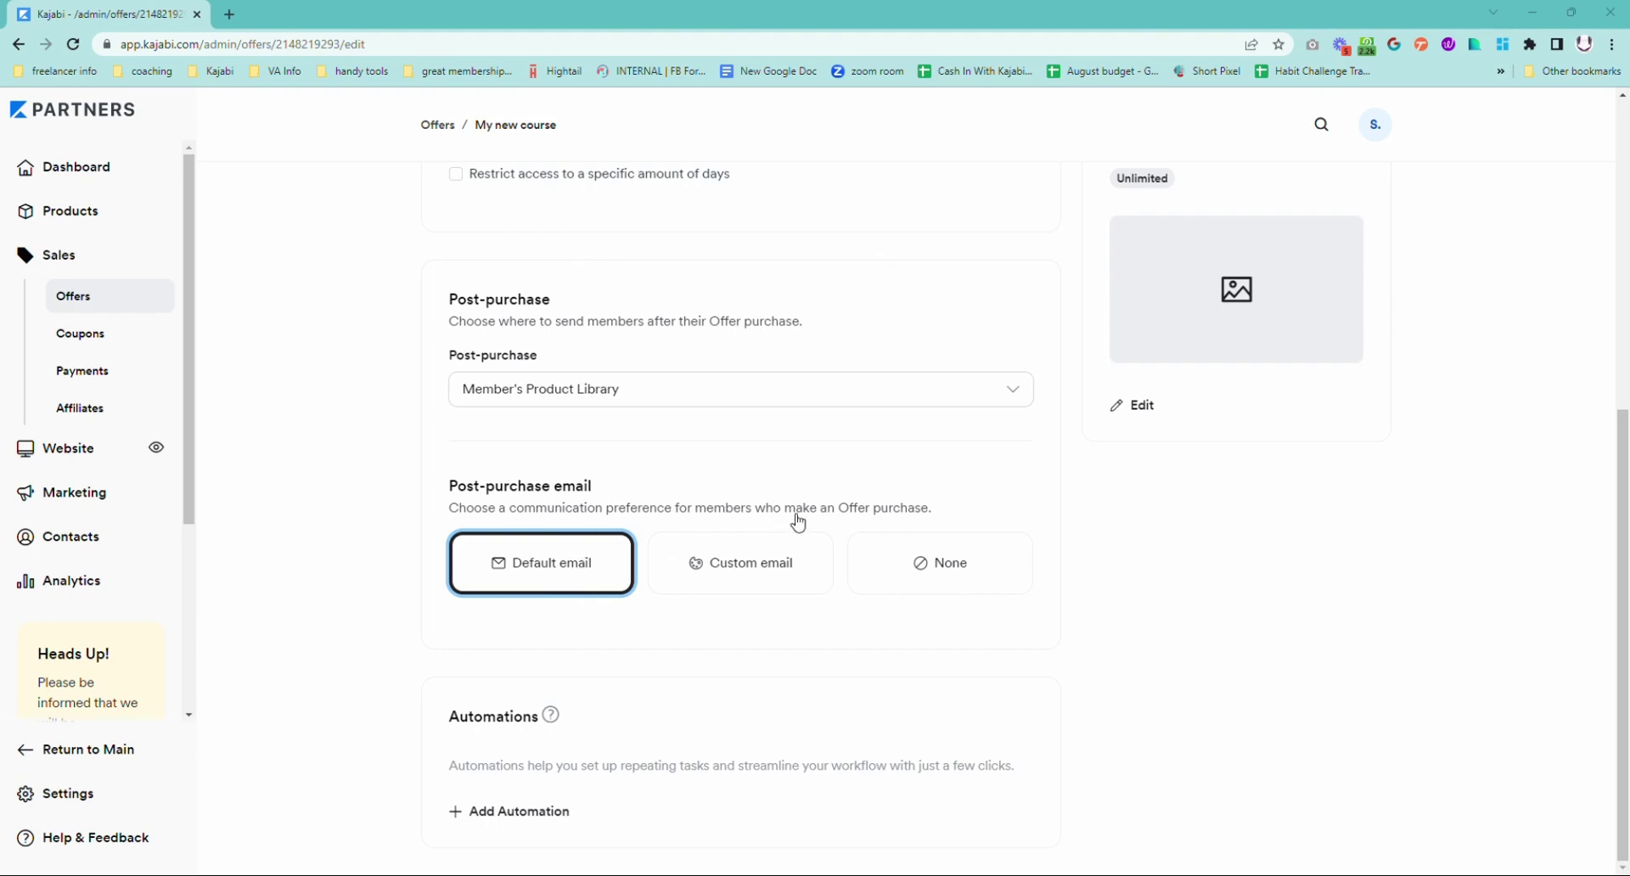
Switch the offer's post-purchase email to the custom option and review its subject and content
{"action": "left_click", "coordinate": [735, 560]}
{"action": "scroll", "coordinate": [682, 658], "scroll_direction": "down", "scroll_amount": 3}
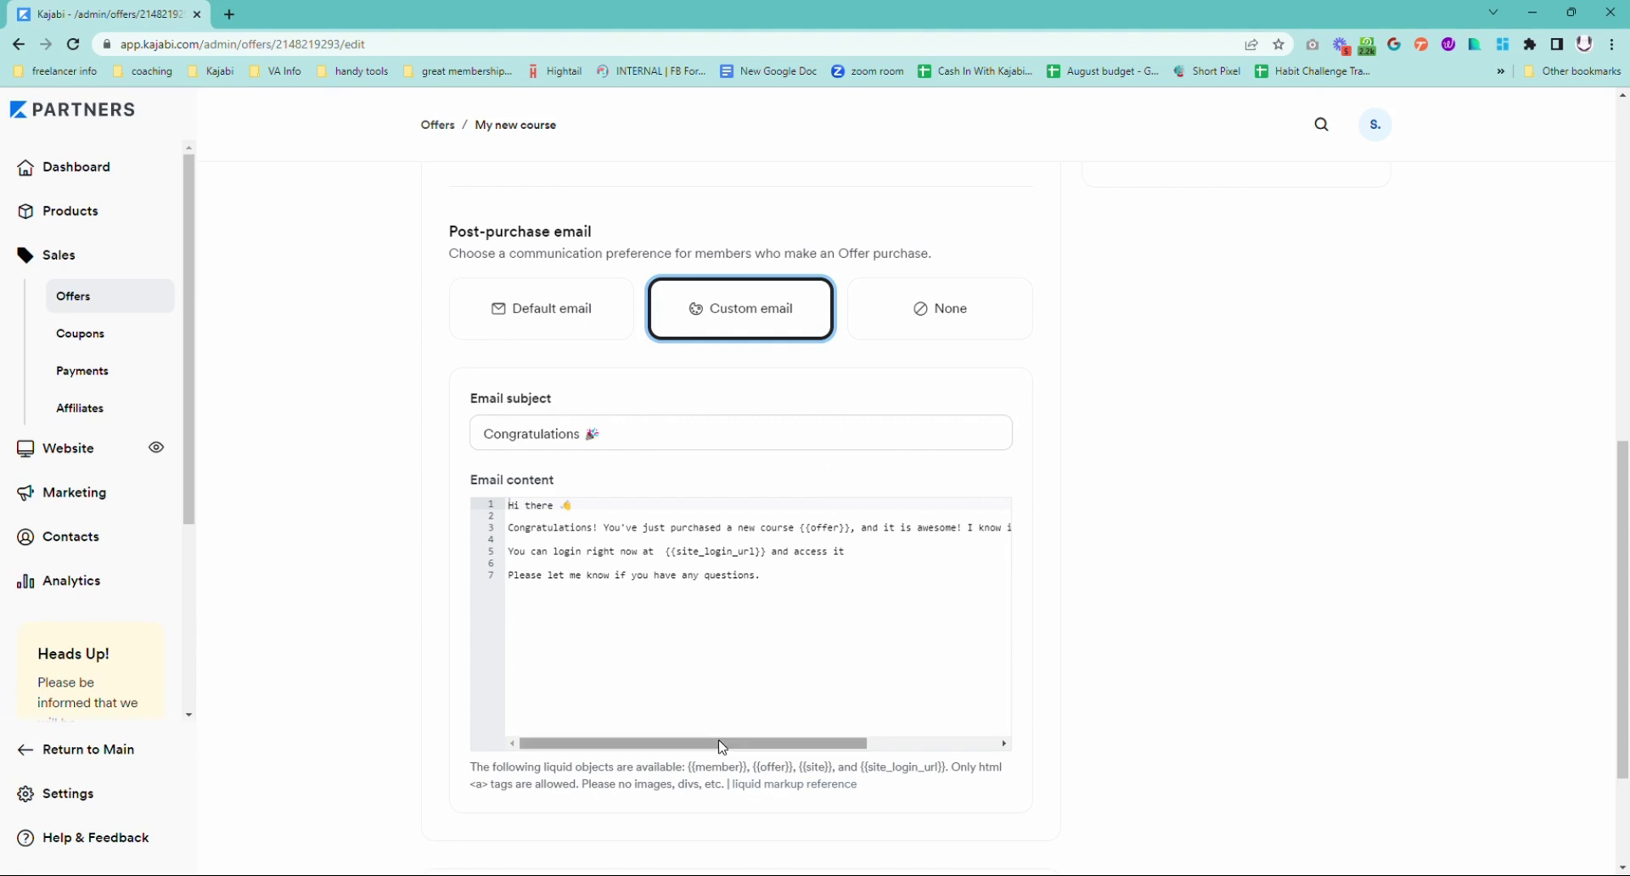
{"action": "left_click_drag", "start_coordinate": [716, 745], "coordinate": [641, 747]}
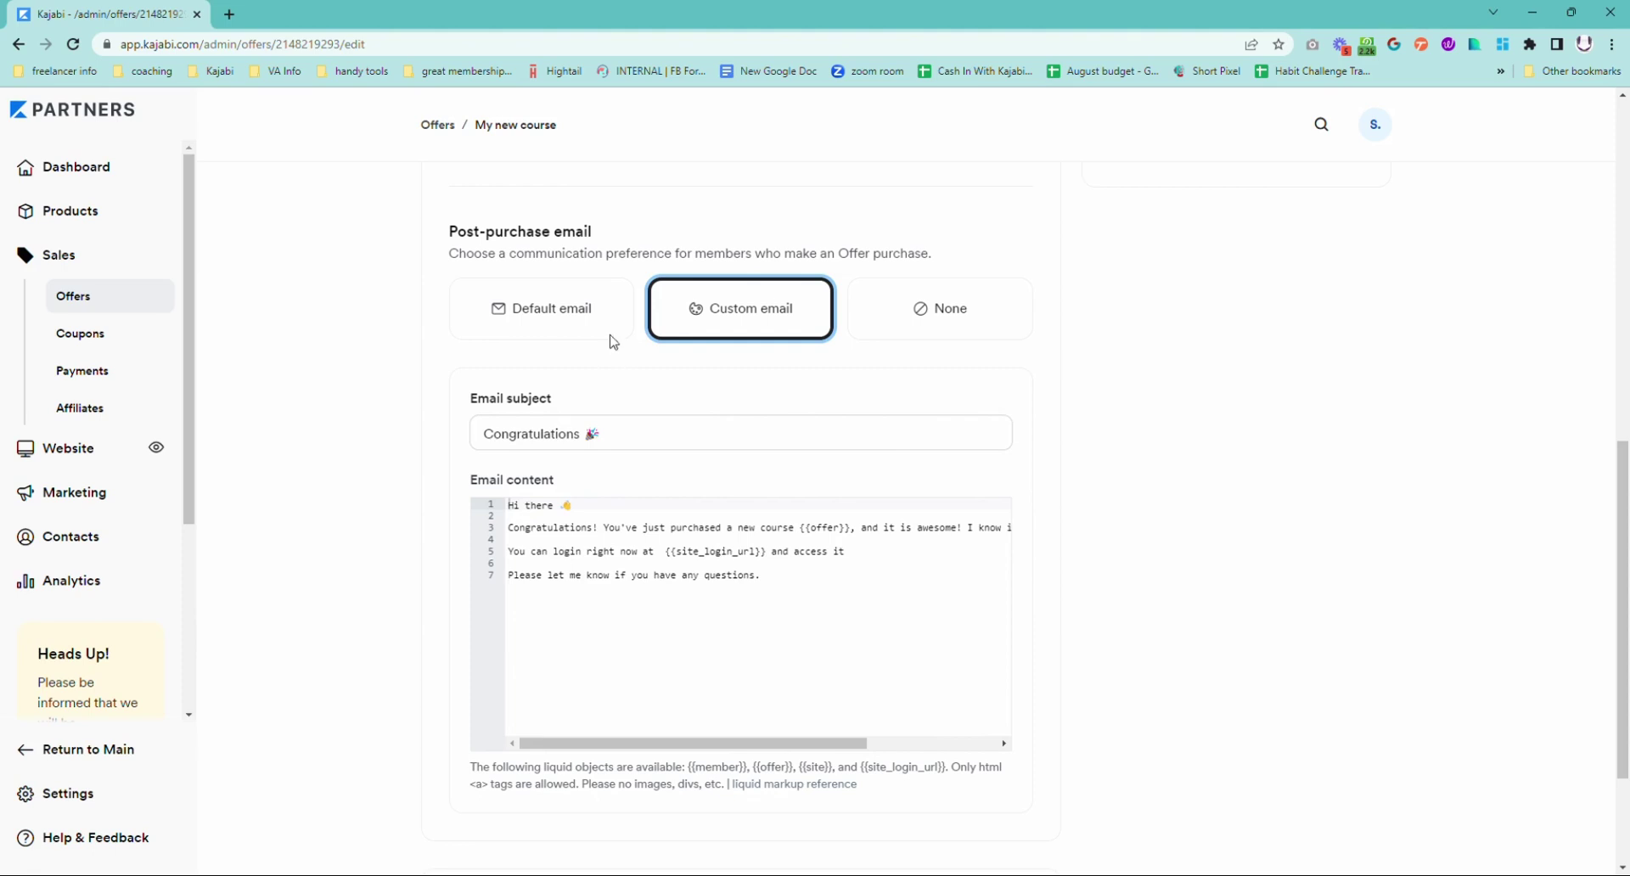
{"action": "left_click", "coordinate": [856, 231]}
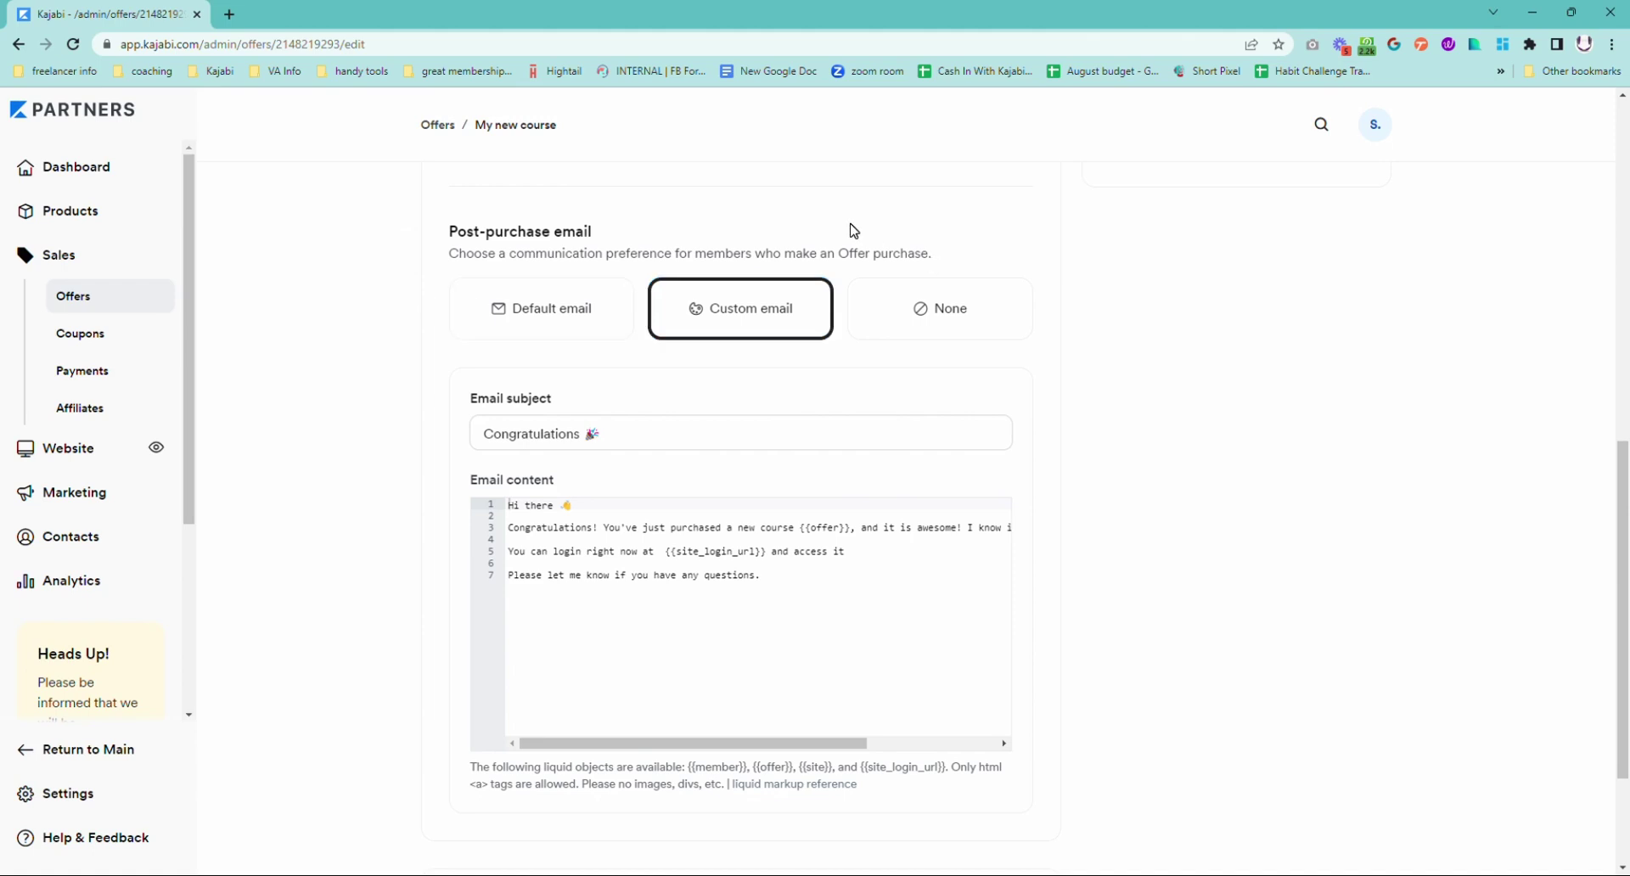
Set the post-purchase email to None and start a new automation triggered when the offer is purchased
{"action": "left_click", "coordinate": [915, 310]}
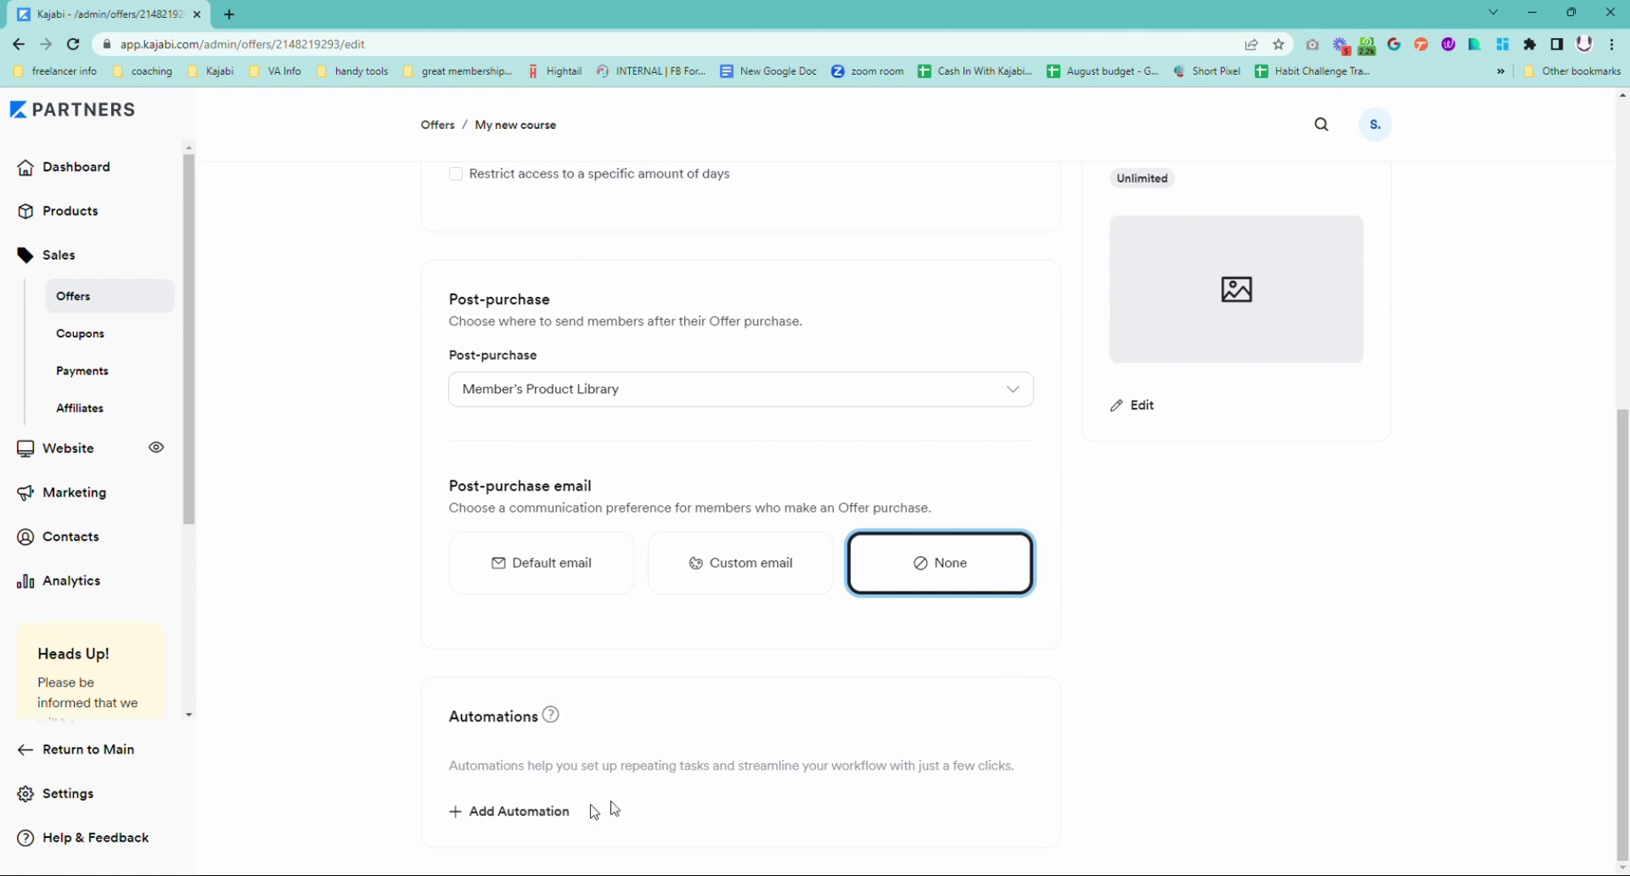
{"action": "left_click", "coordinate": [538, 815]}
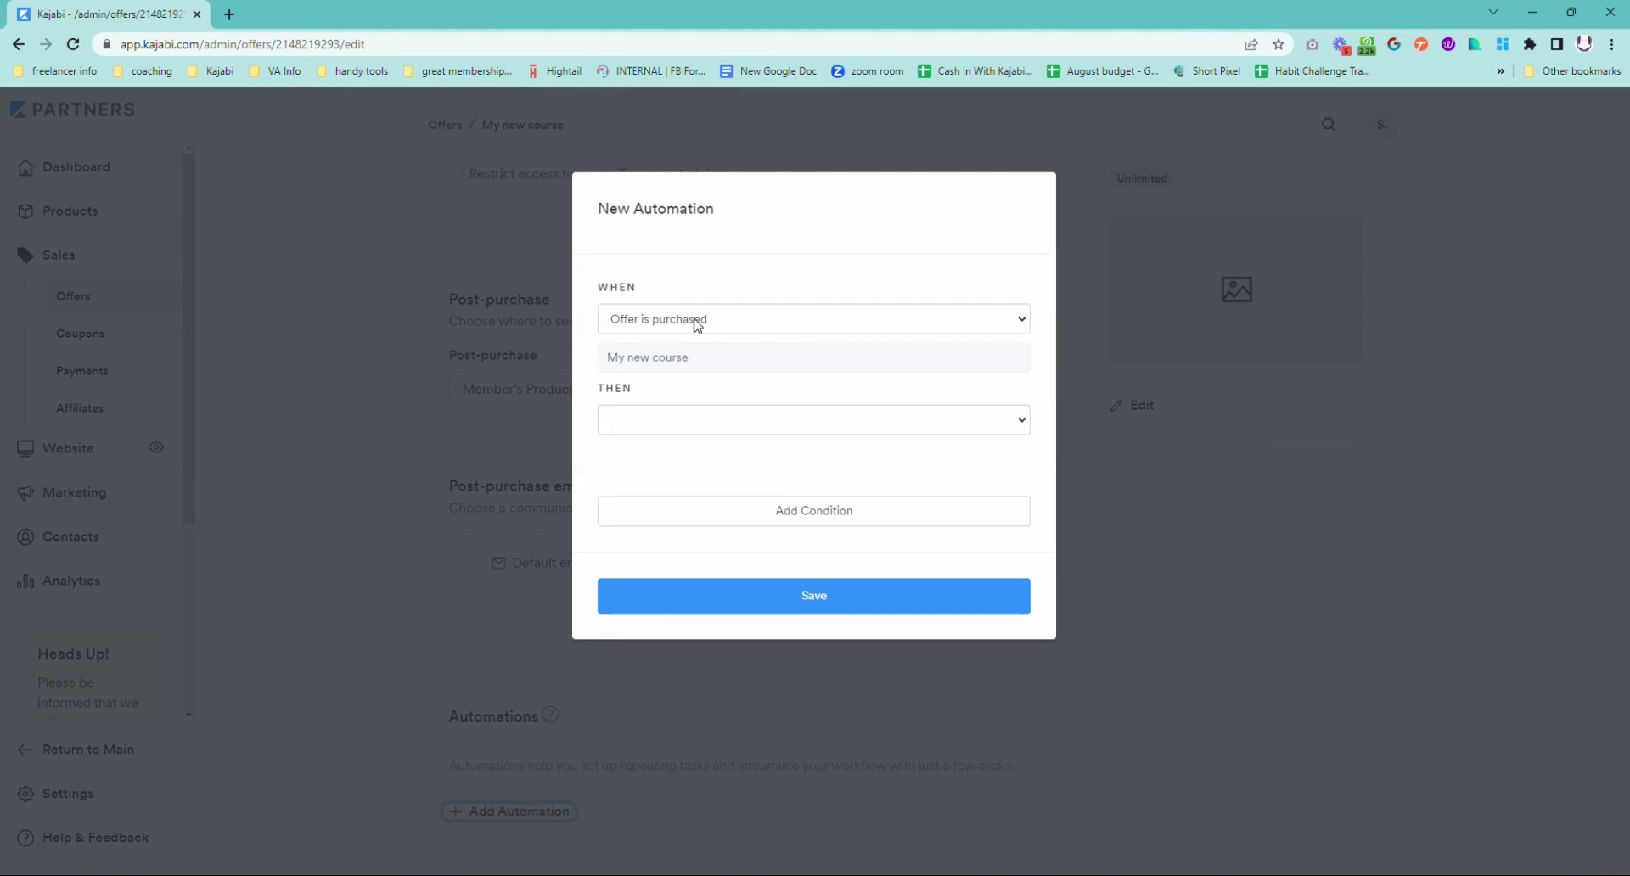
{"action": "left_click", "coordinate": [809, 322]}
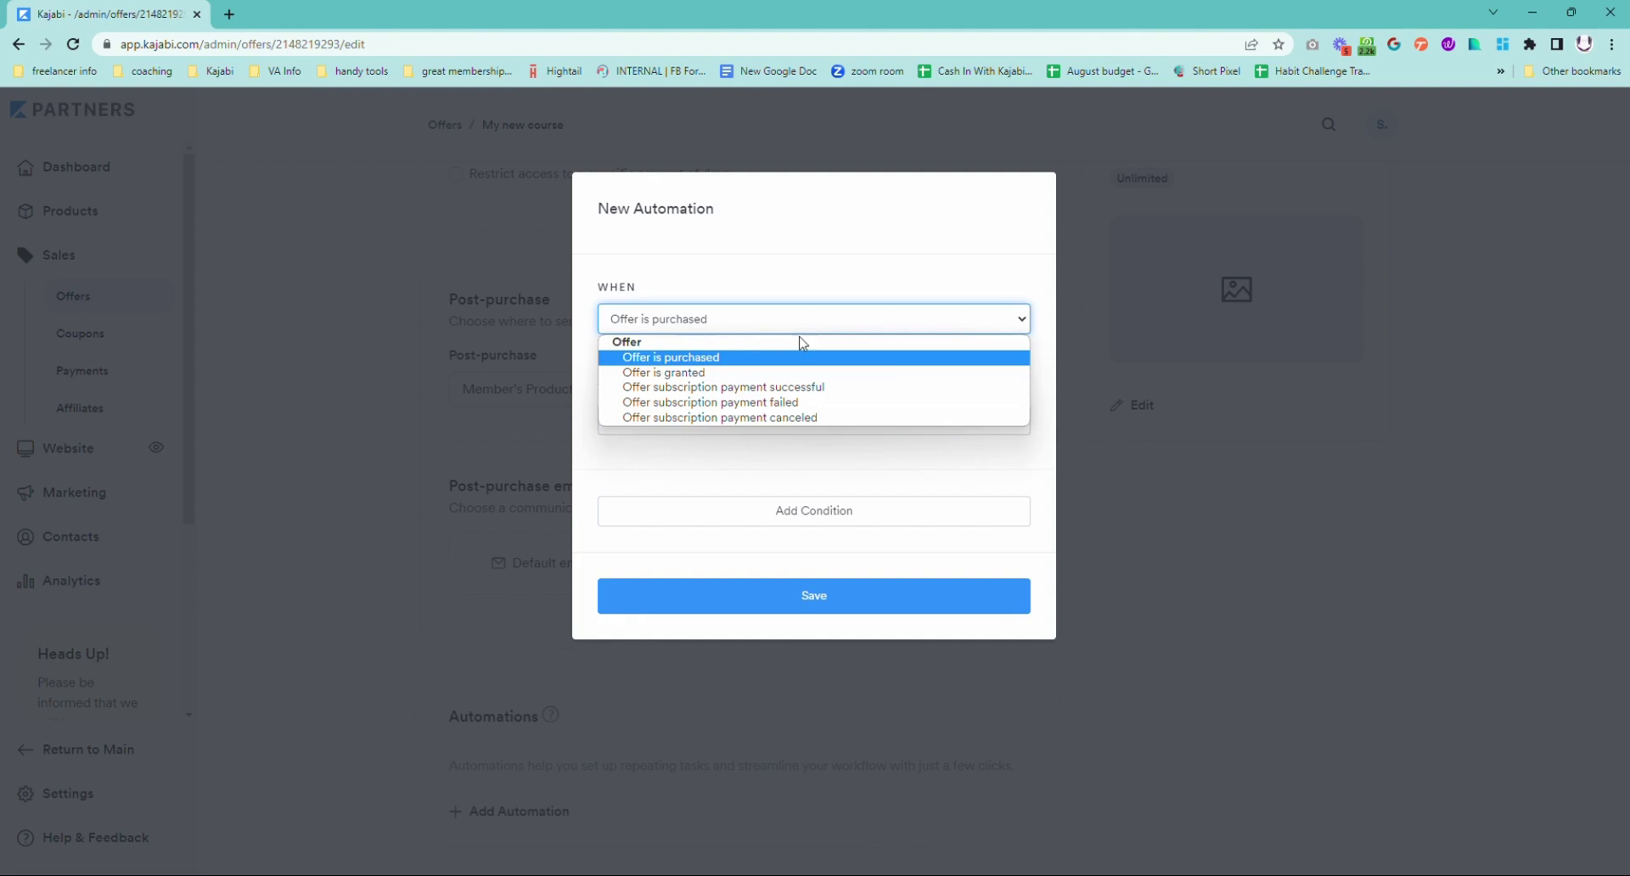
{"action": "left_click", "coordinate": [768, 287]}
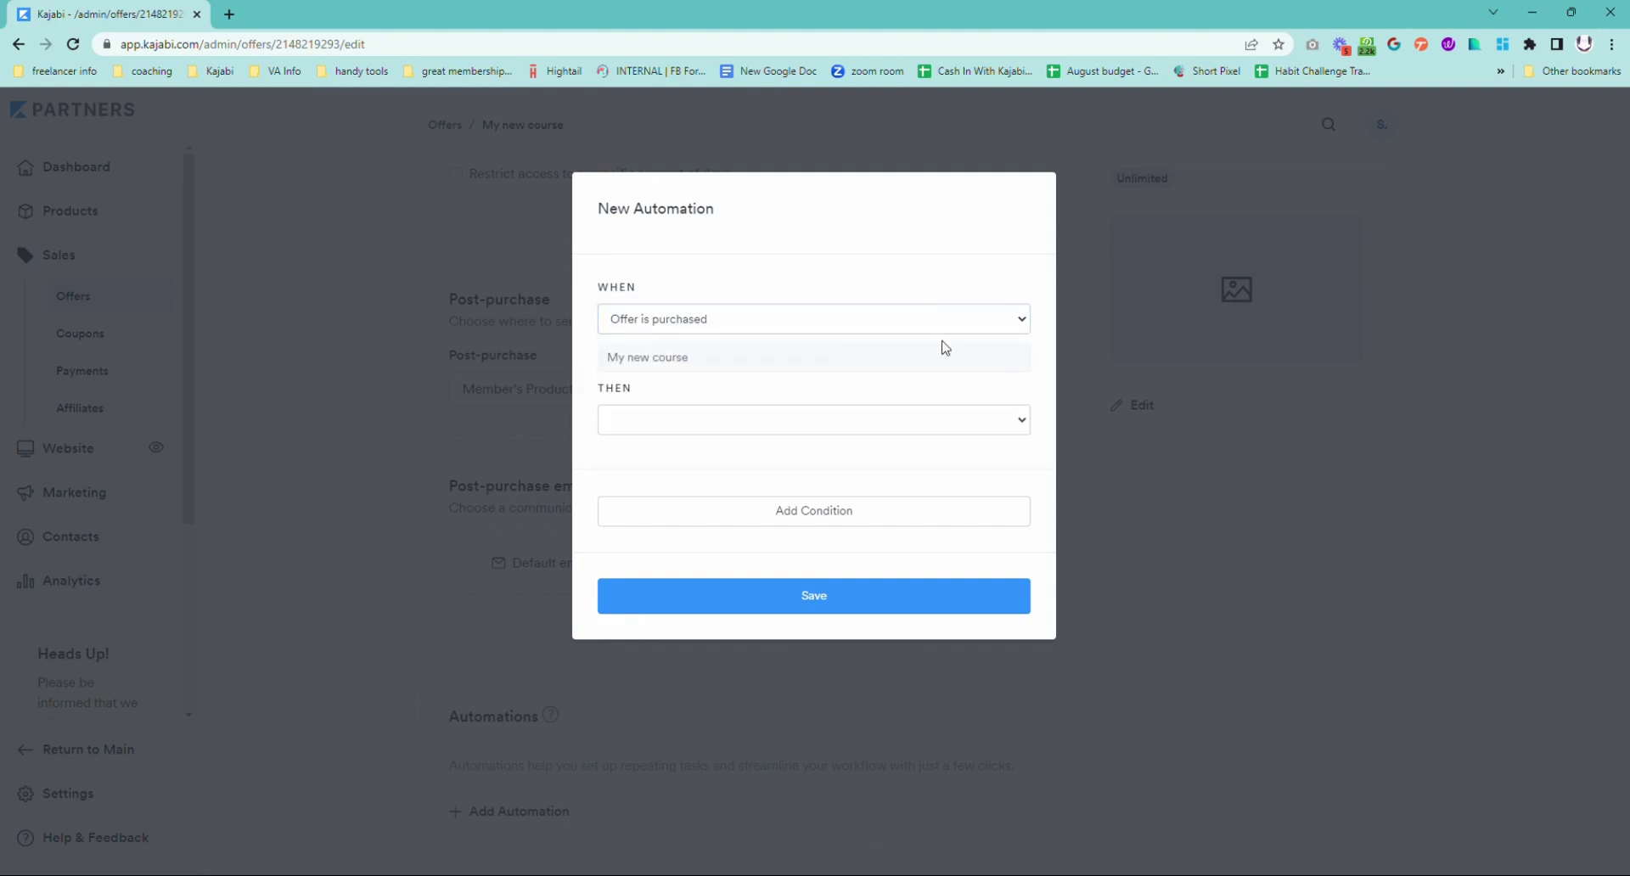
Set the automation's action to send an email to the person and look over the body's formatting options
{"action": "left_click", "coordinate": [865, 435]}
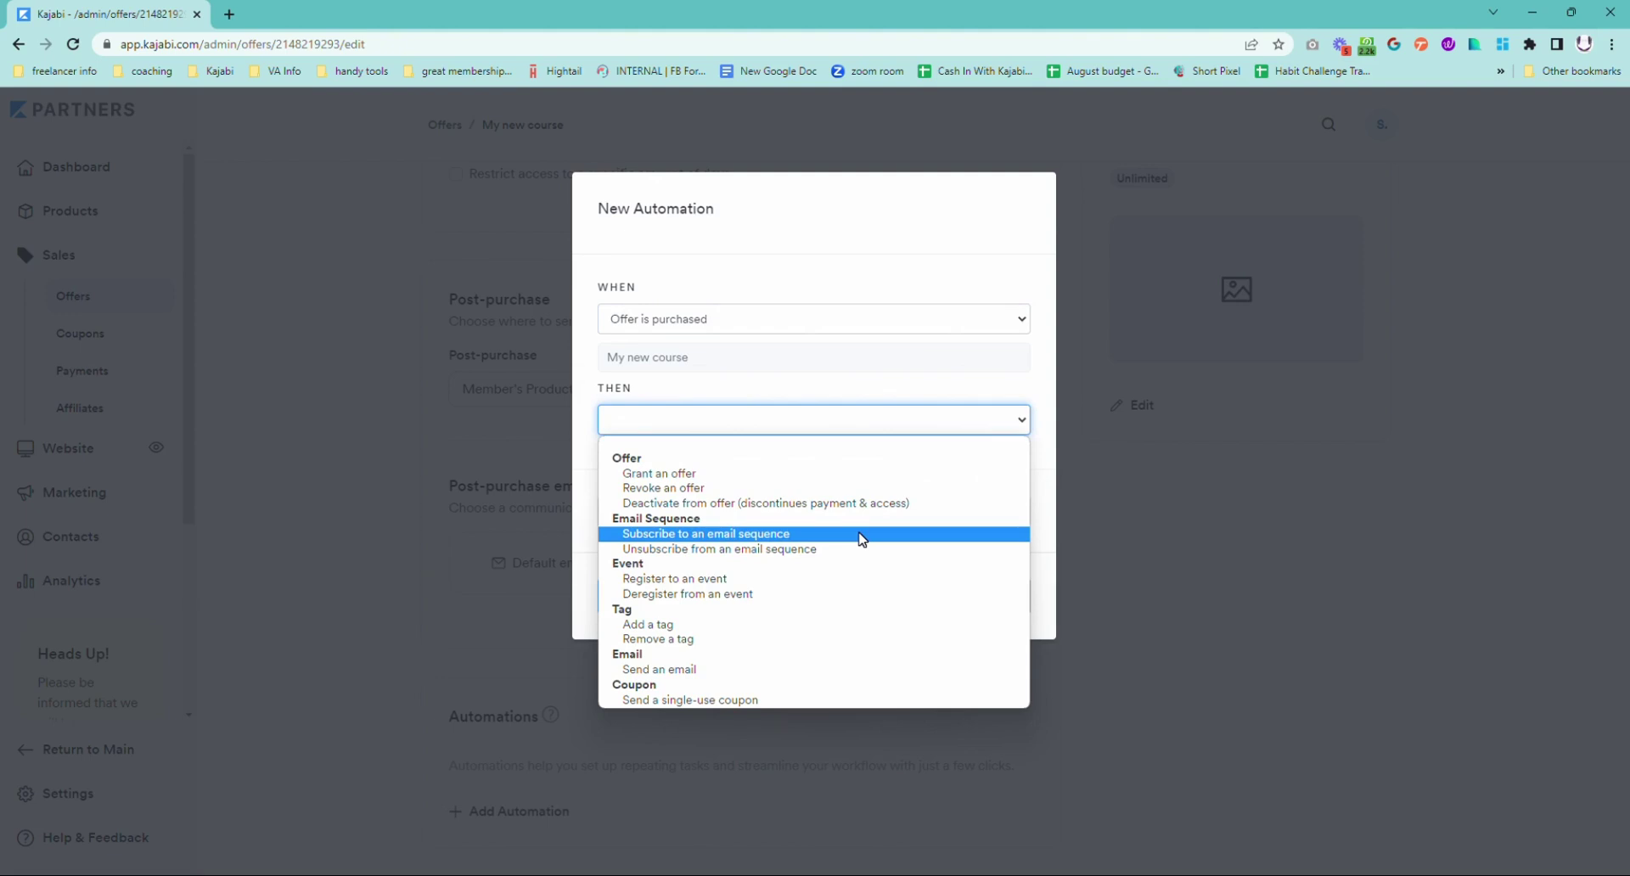
{"action": "left_click", "coordinate": [741, 670]}
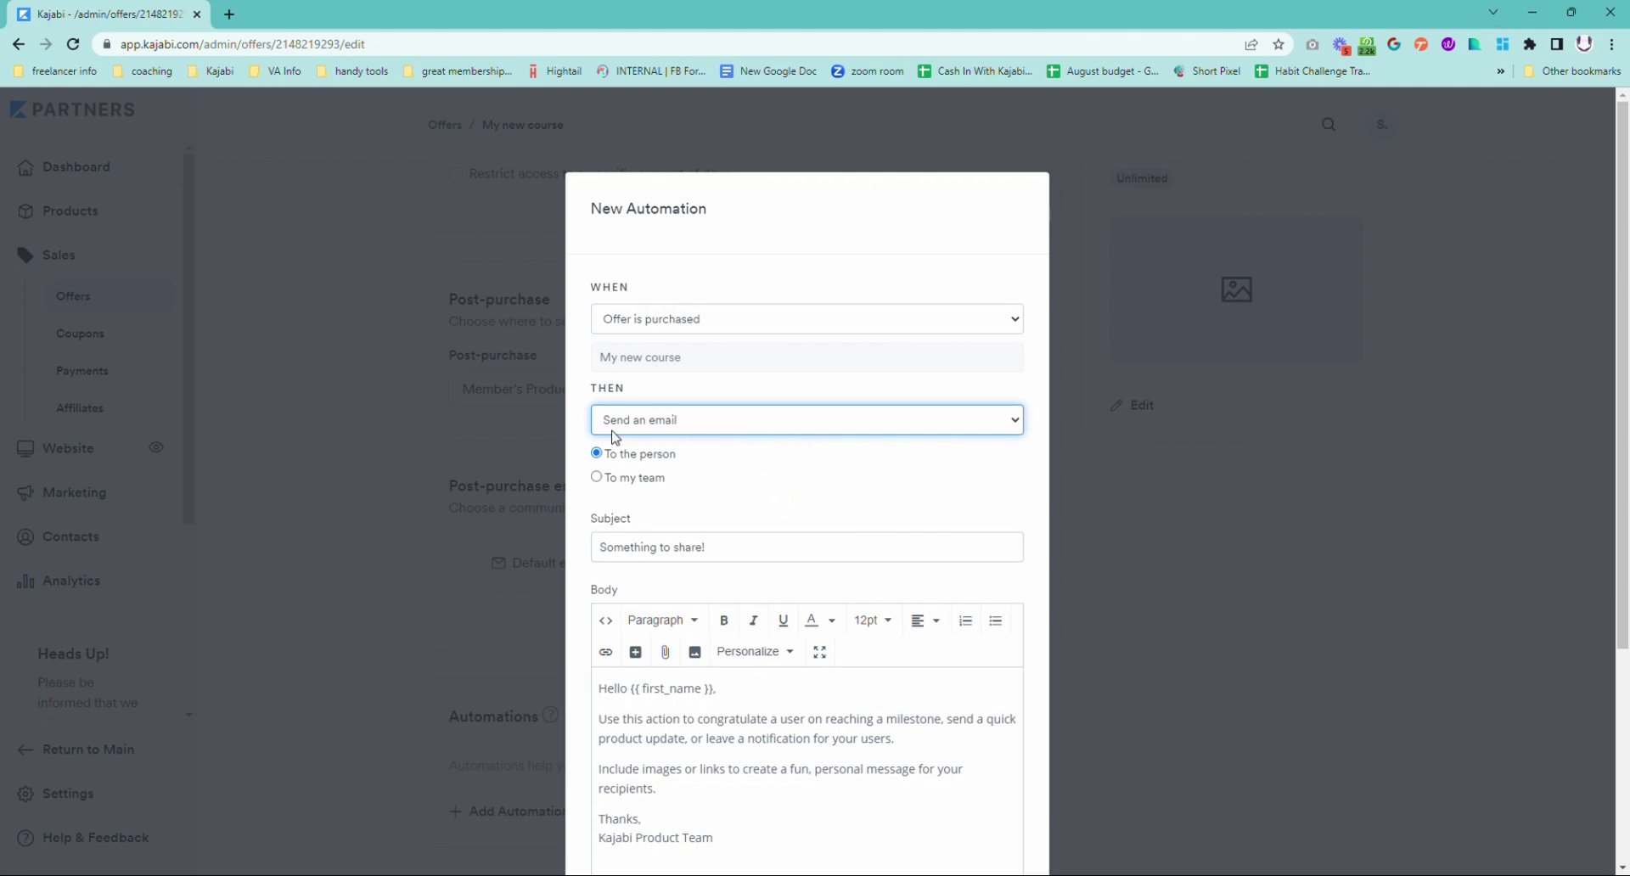
{"action": "scroll", "coordinate": [884, 596], "scroll_direction": "down", "scroll_amount": 1}
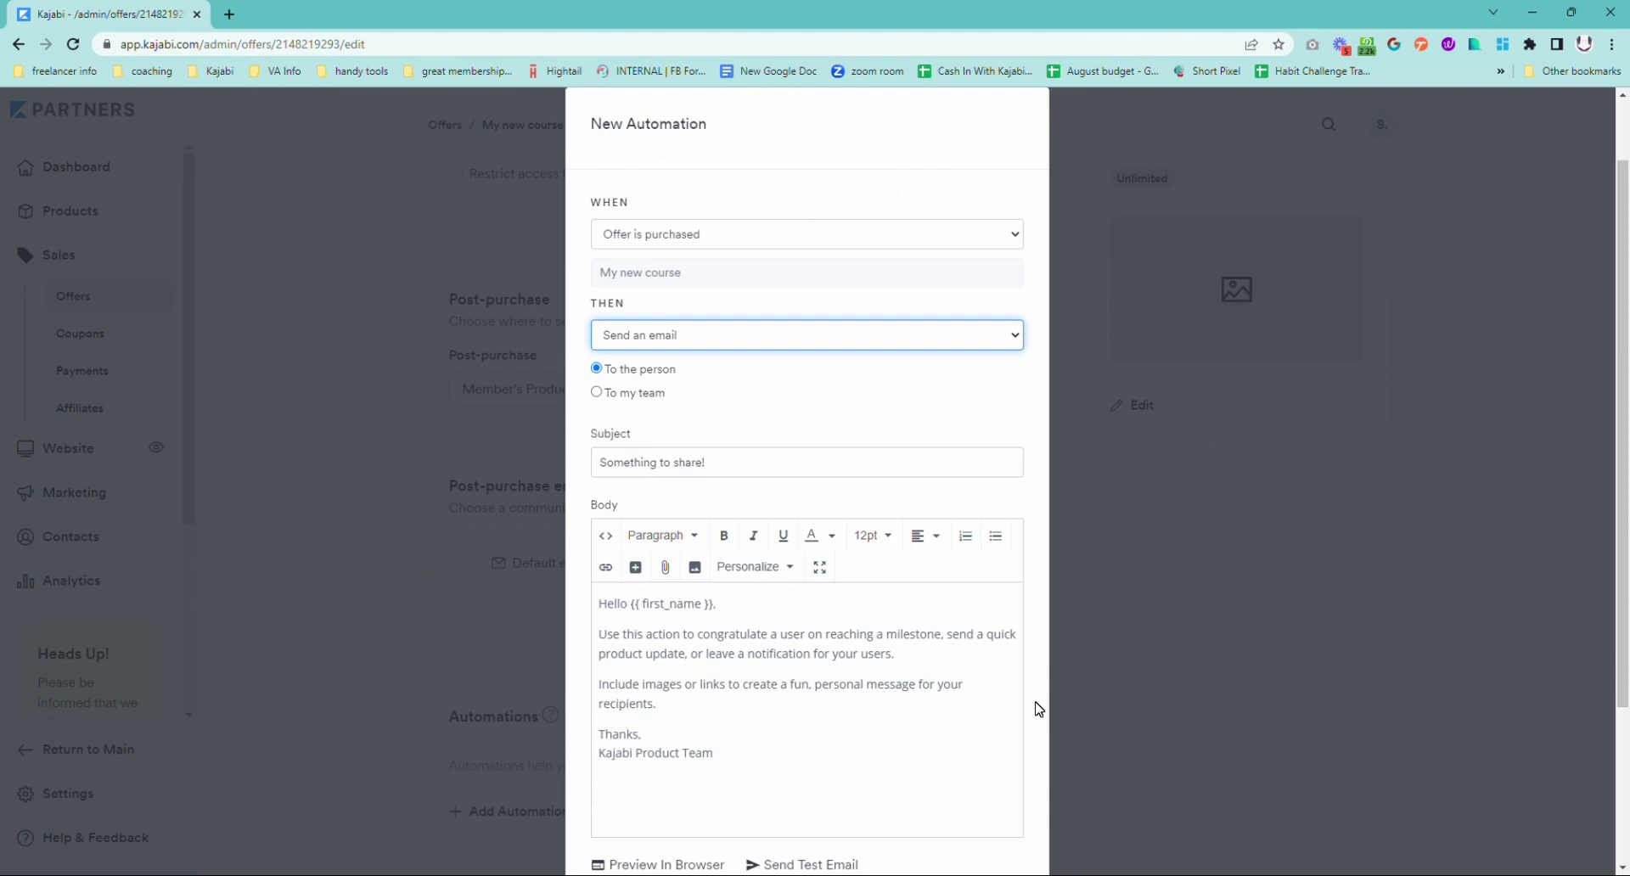
{"action": "left_click", "coordinate": [665, 537]}
{"action": "left_click", "coordinate": [668, 540]}
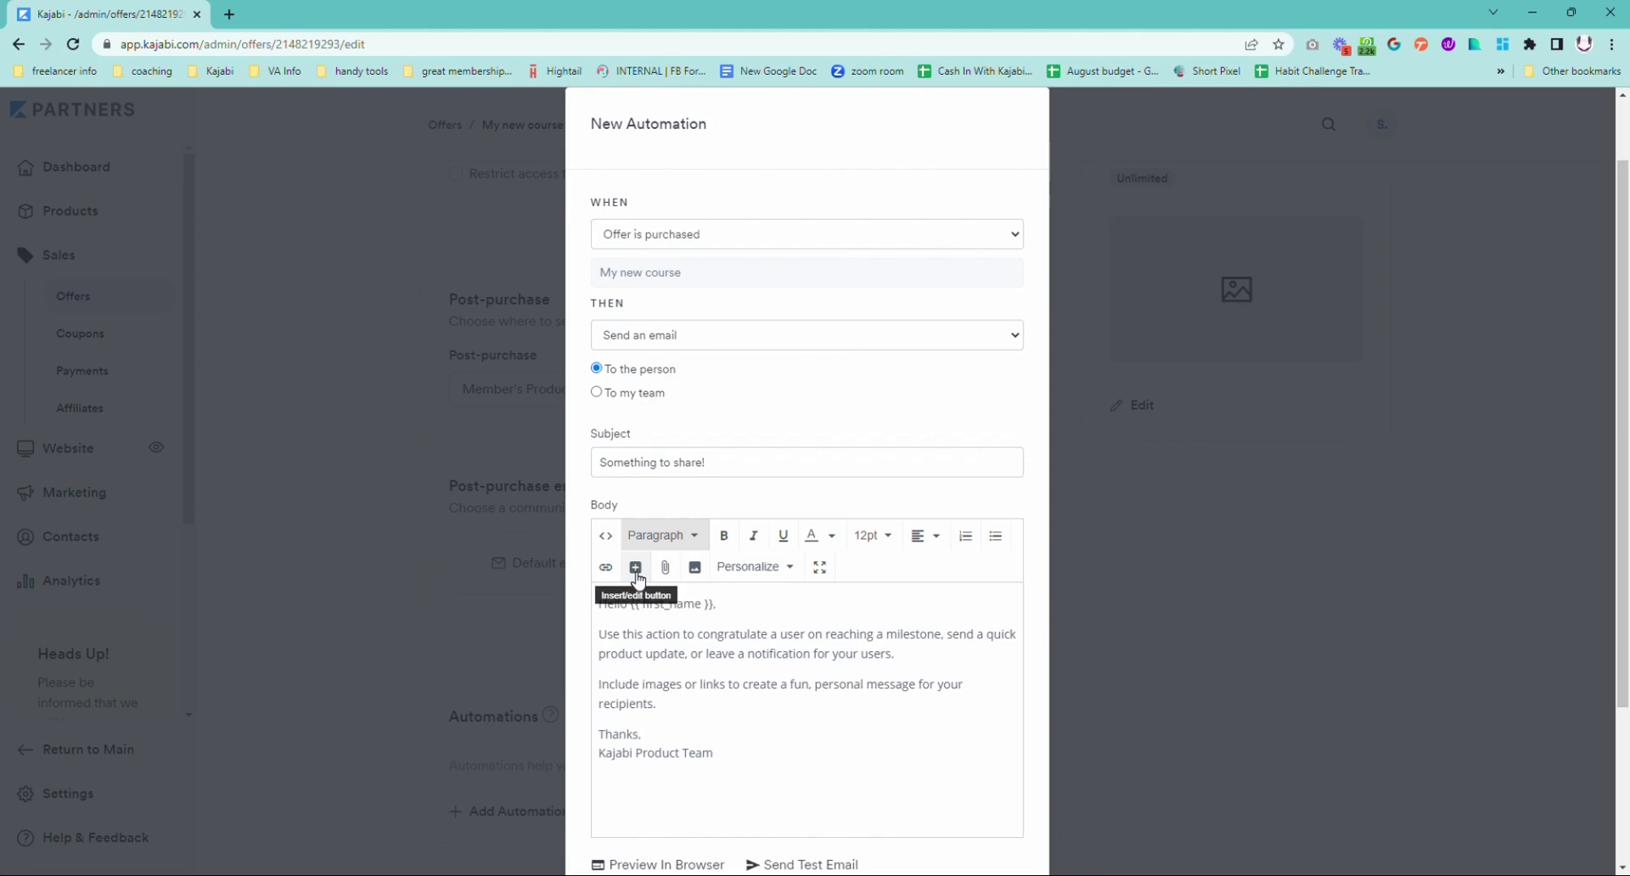
Turn the "Kajabi Product Team" sign-off in the email body into a dark red button
{"action": "left_click_drag", "start_coordinate": [713, 753], "coordinate": [582, 761]}
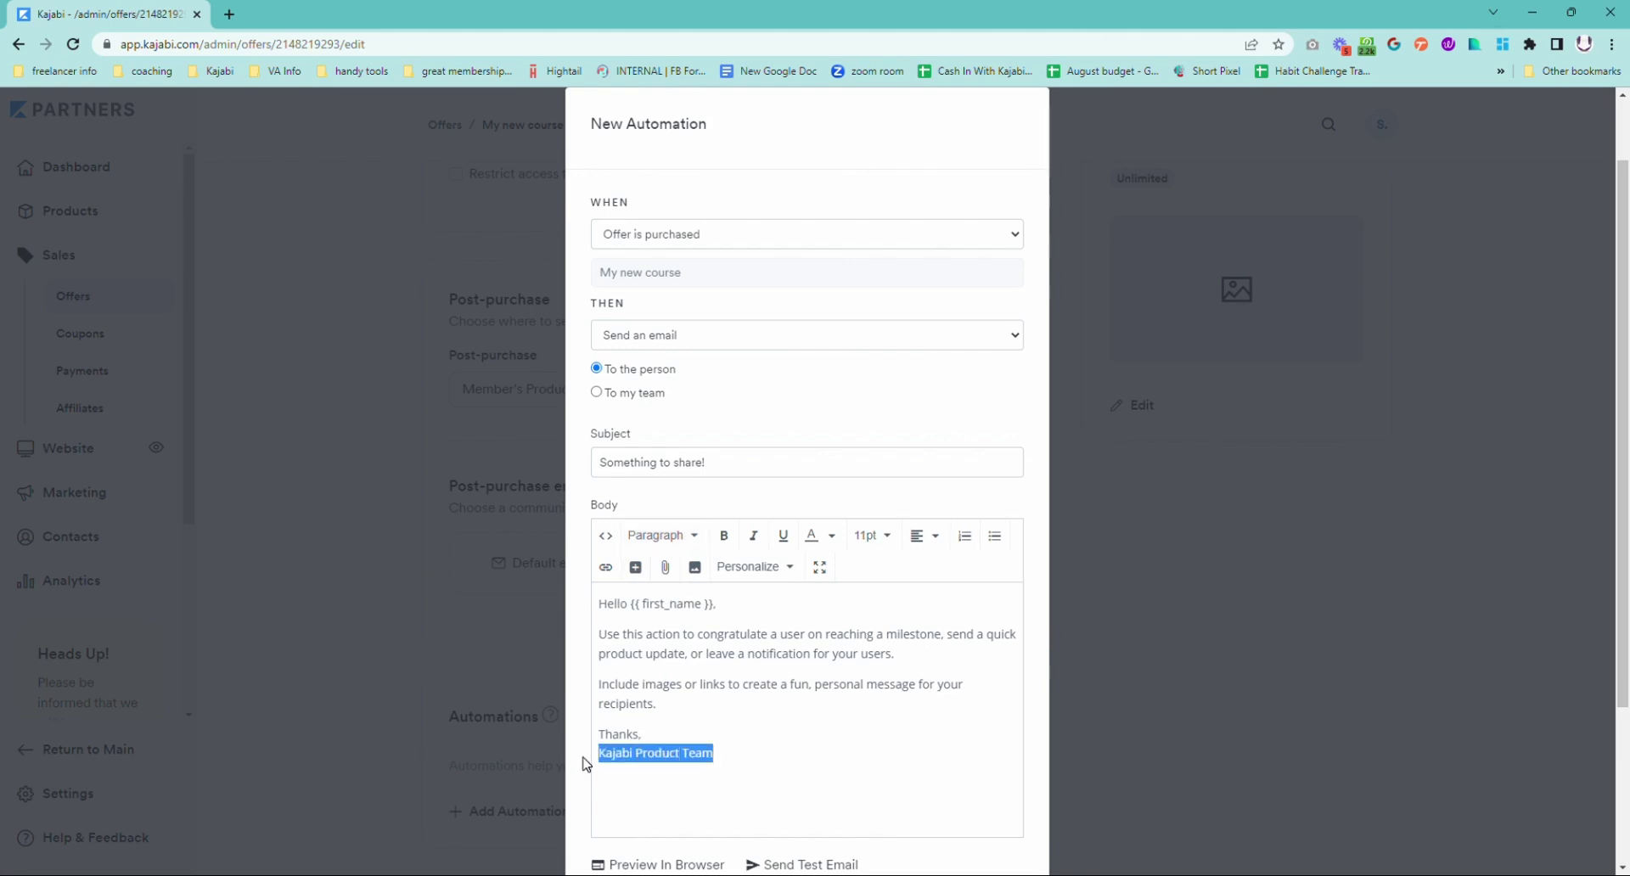
{"action": "left_click", "coordinate": [635, 567]}
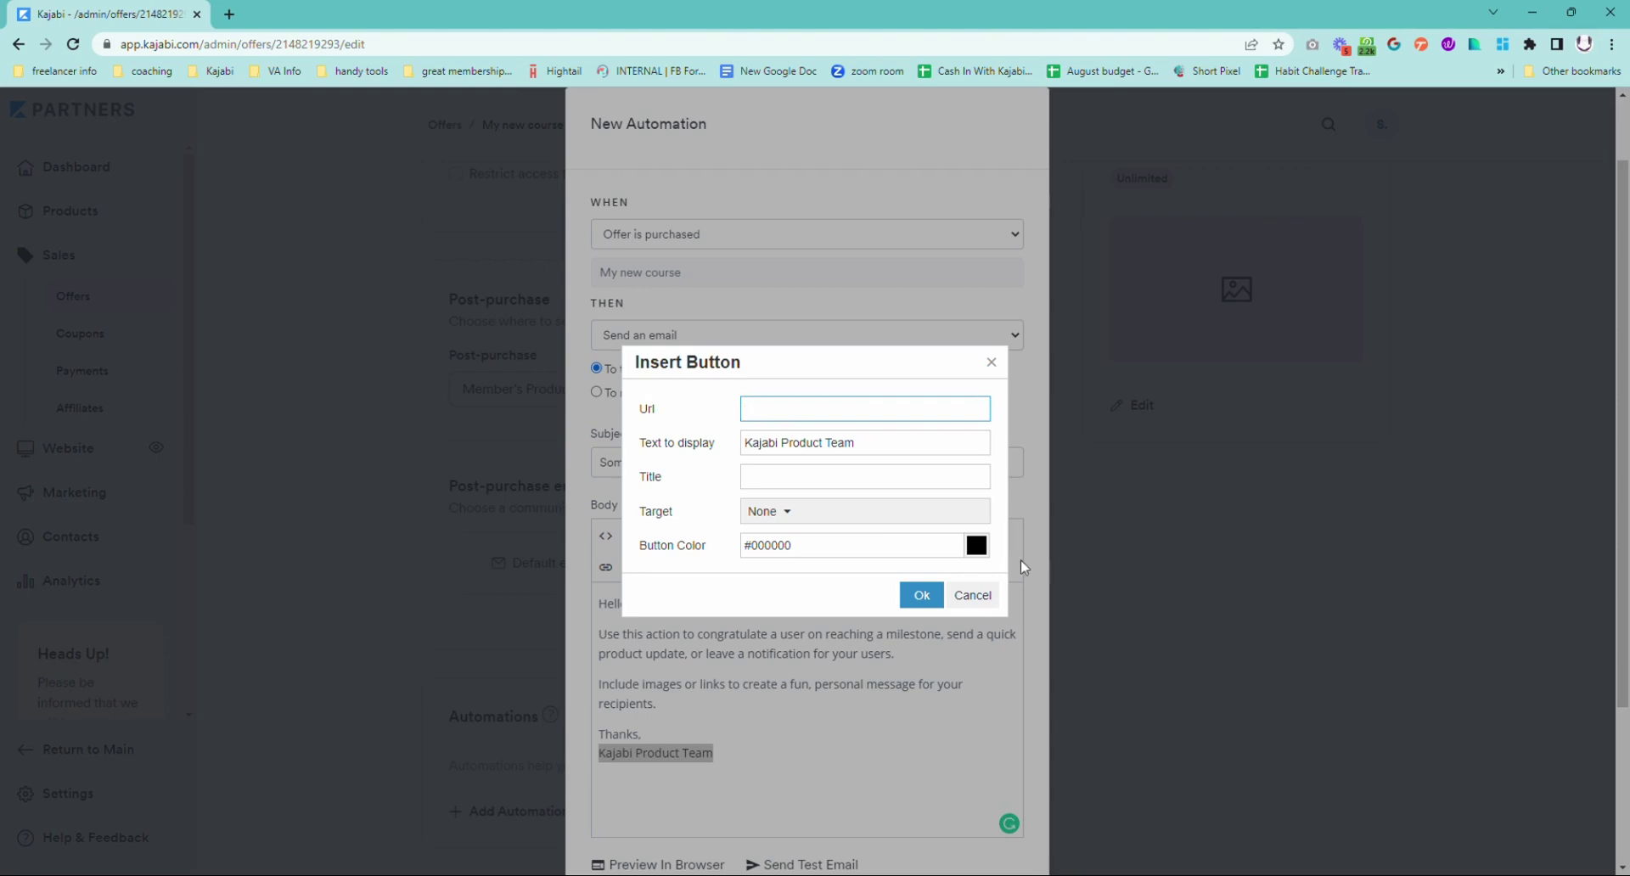
{"action": "left_click", "coordinate": [978, 550]}
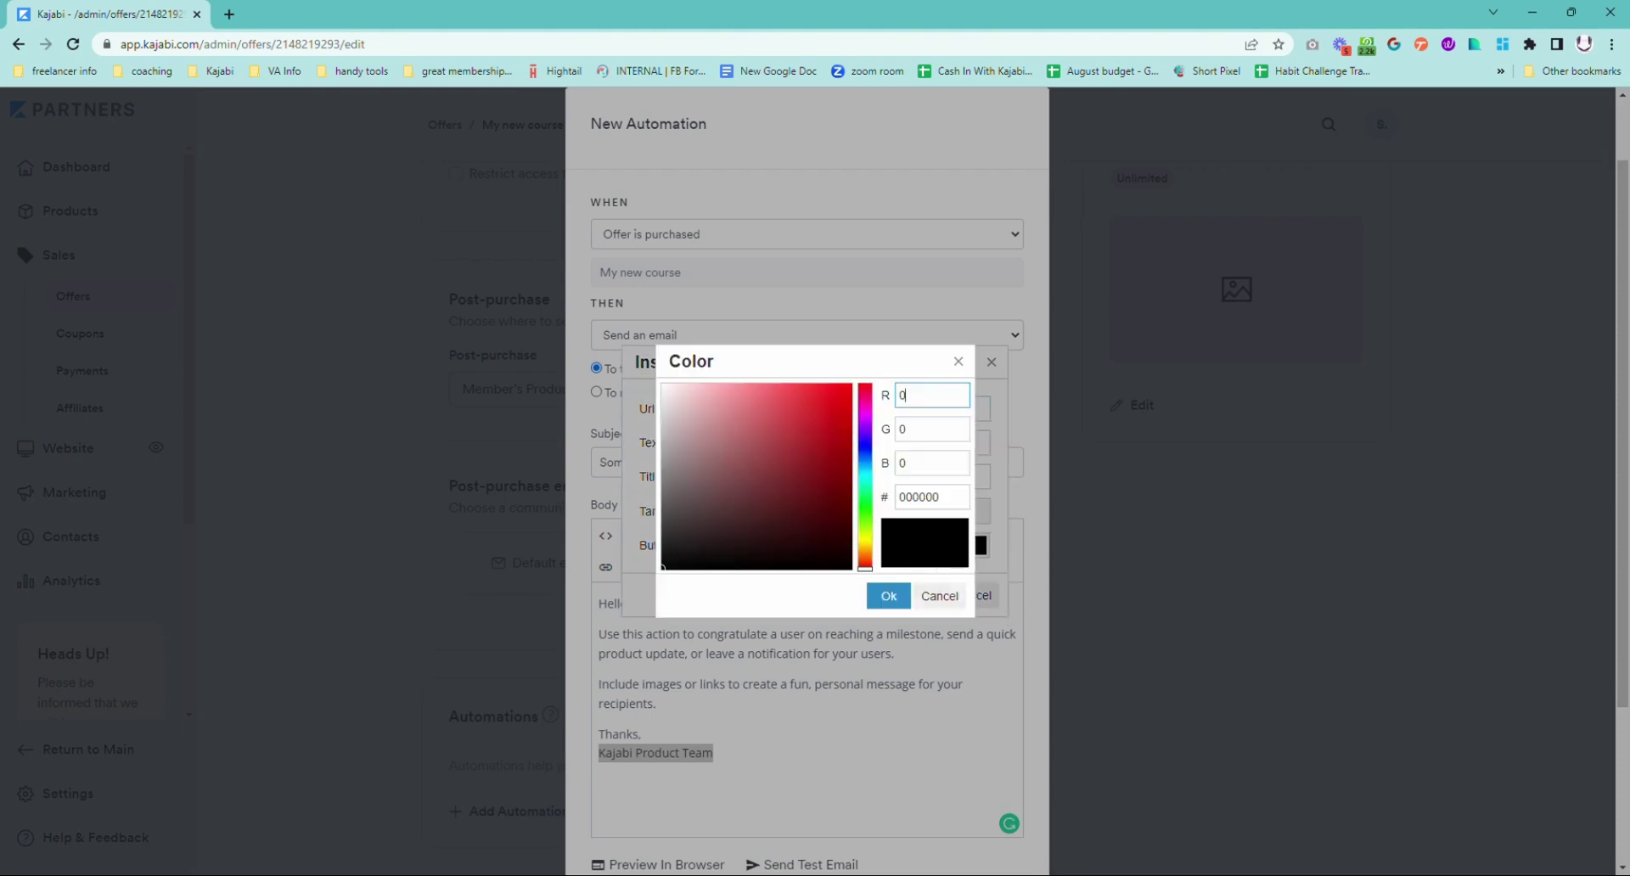
{"action": "left_click", "coordinate": [810, 438]}
{"action": "left_click", "coordinate": [888, 595]}
{"action": "left_click", "coordinate": [921, 596]}
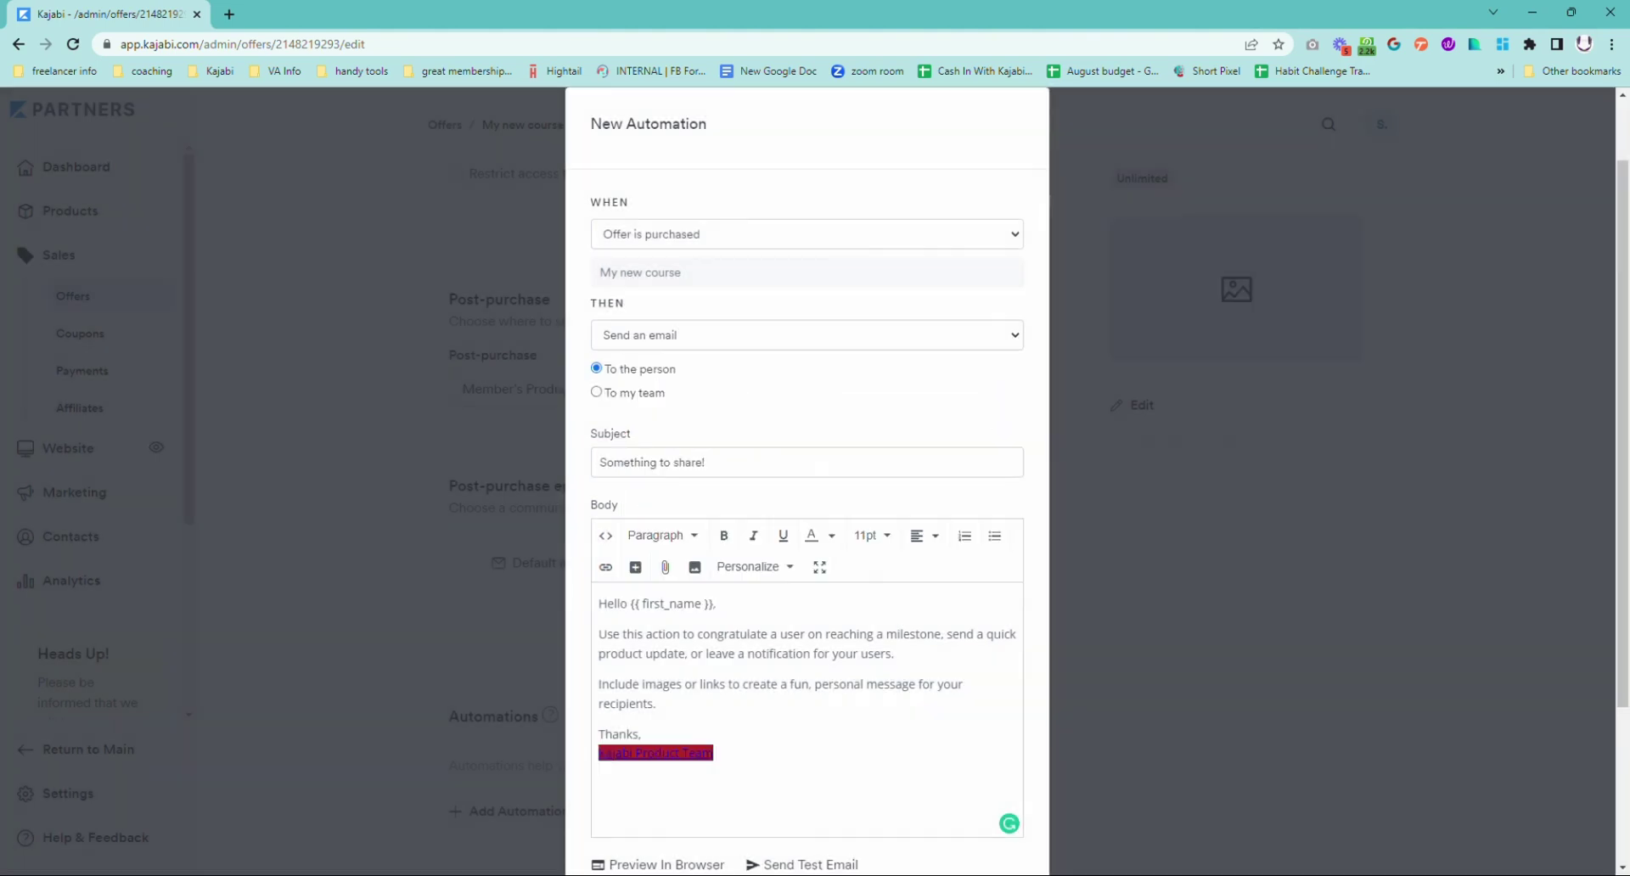
Preview the automation email in the browser and close the preview
{"action": "scroll", "coordinate": [790, 741], "scroll_direction": "down", "scroll_amount": 2}
{"action": "left_click", "coordinate": [702, 698]}
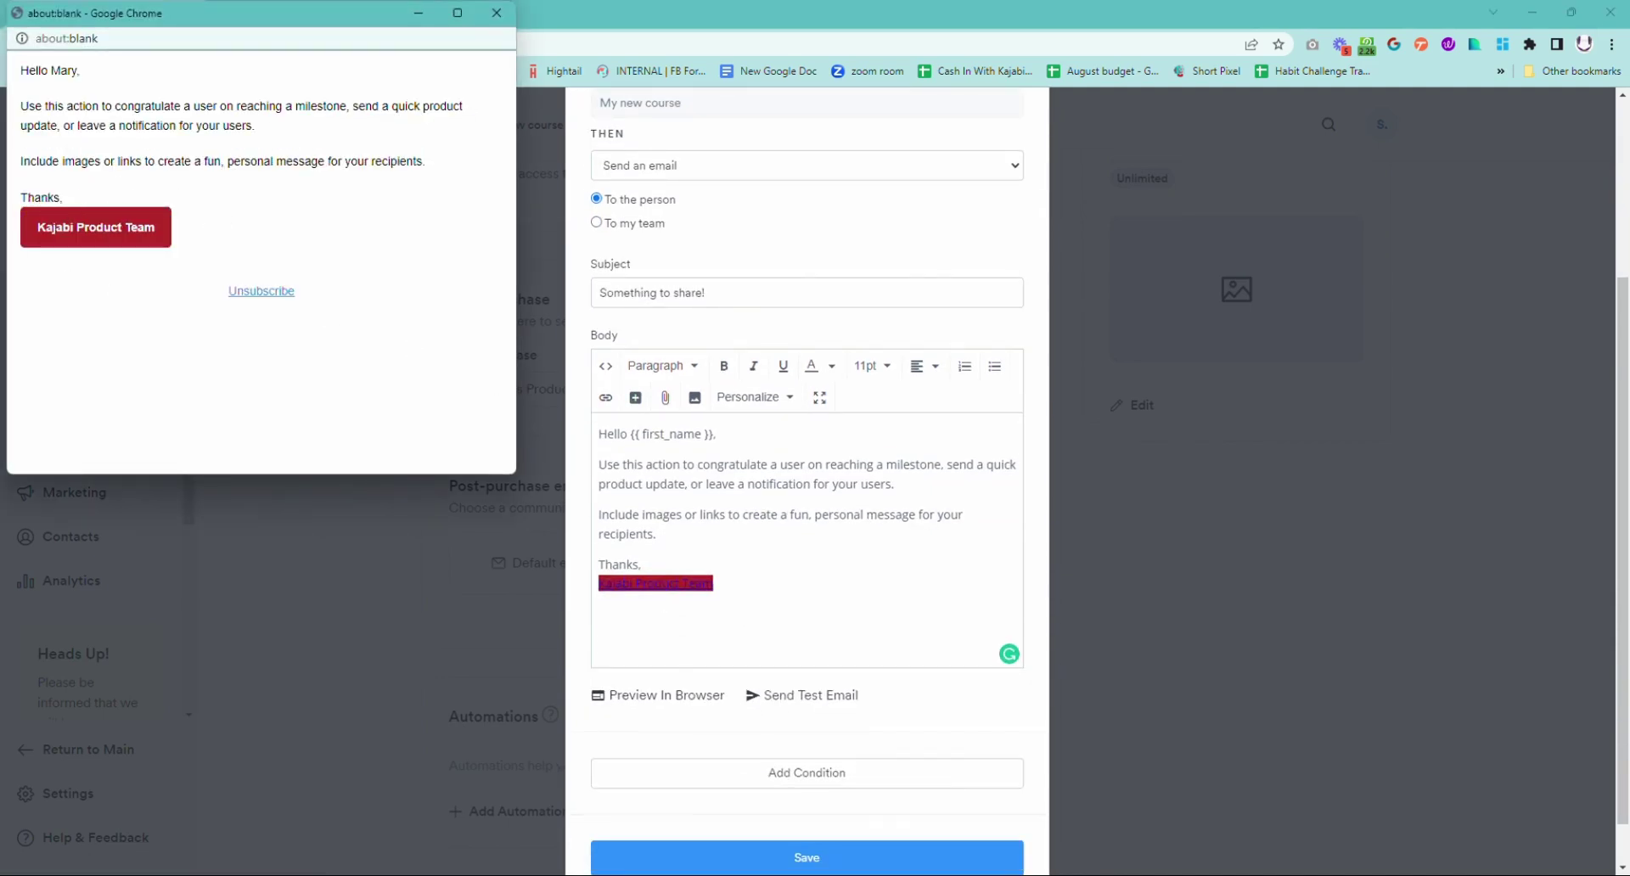
{"action": "key", "text": "ctrl+w"}
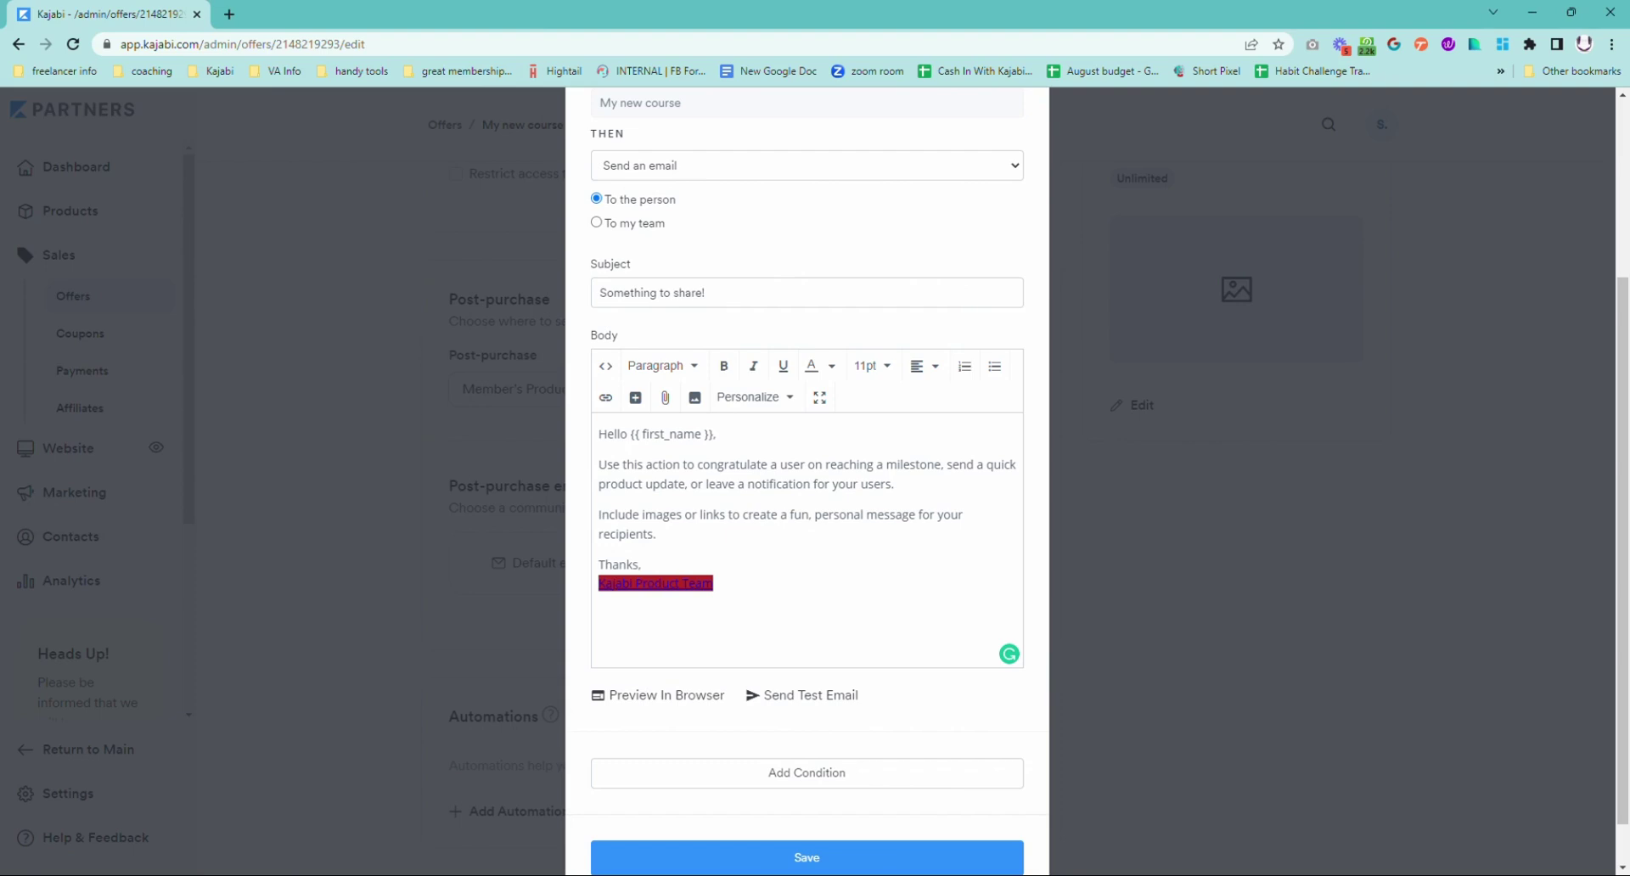
Change the automation's action to subscribe to an email sequence, keeping "Offer is purchased" as the trigger
{"action": "scroll", "coordinate": [815, 552], "scroll_direction": "up", "scroll_amount": 3}
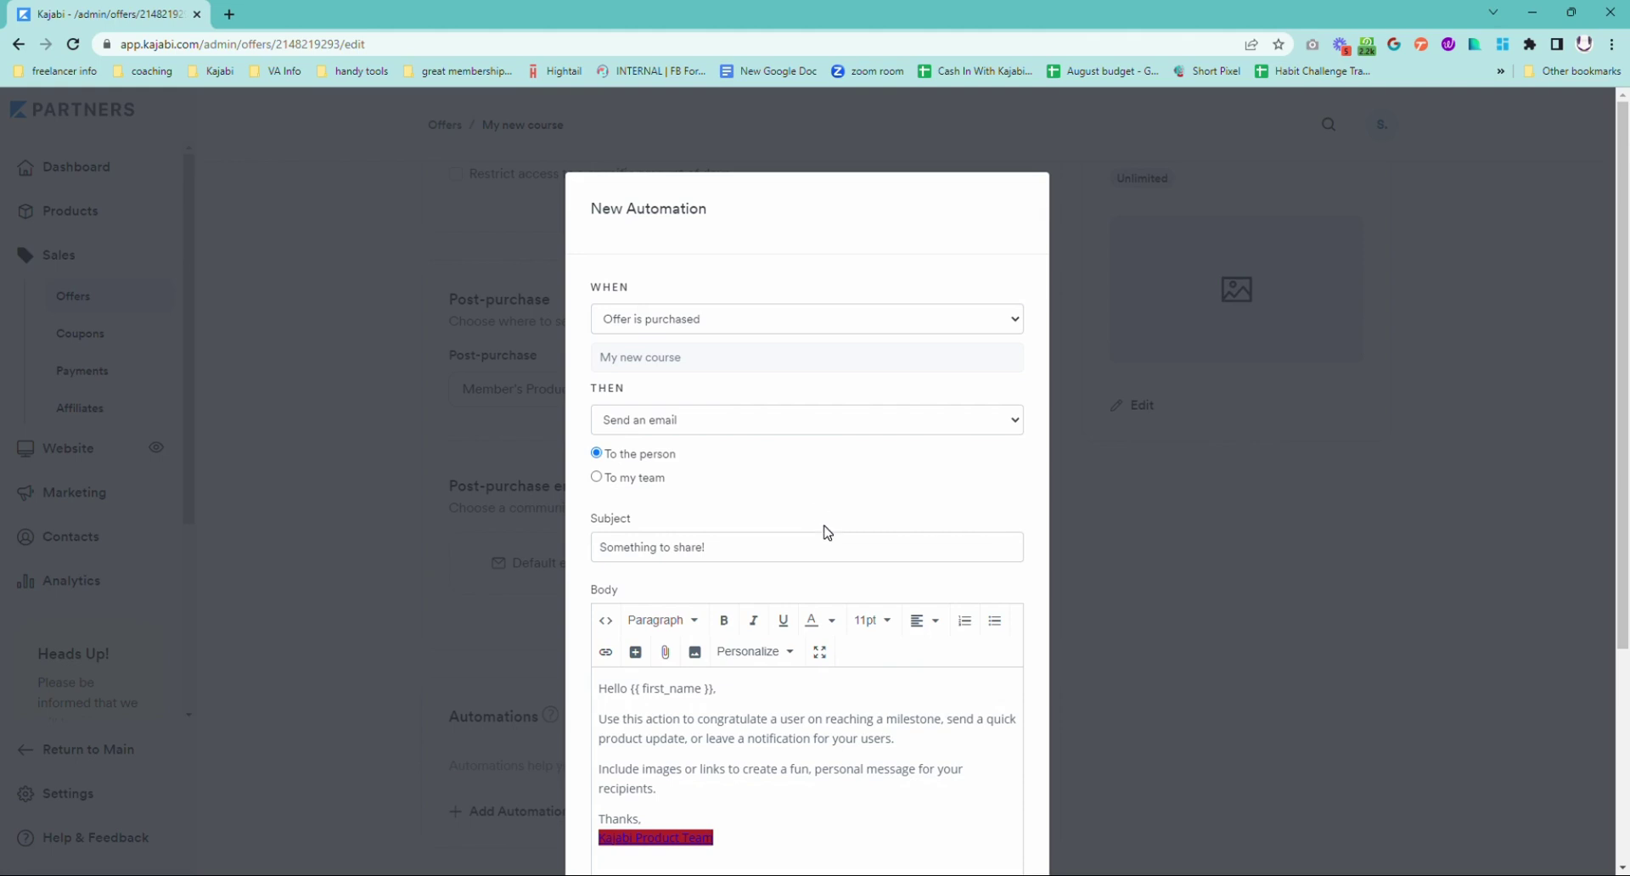
{"action": "left_click", "coordinate": [710, 430]}
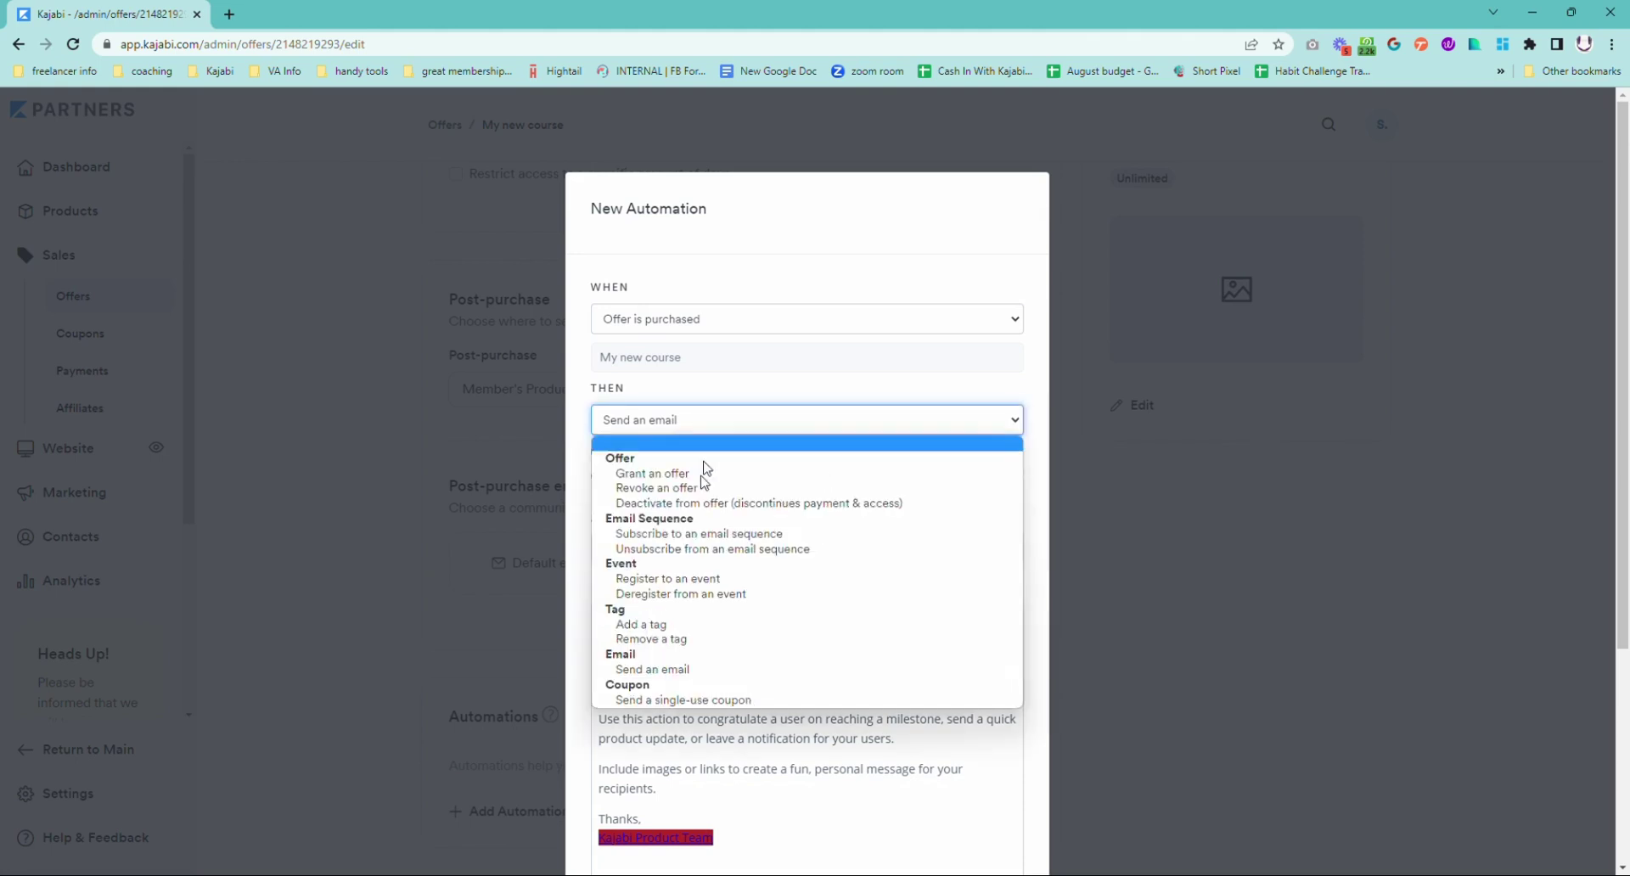
{"action": "left_click", "coordinate": [700, 538]}
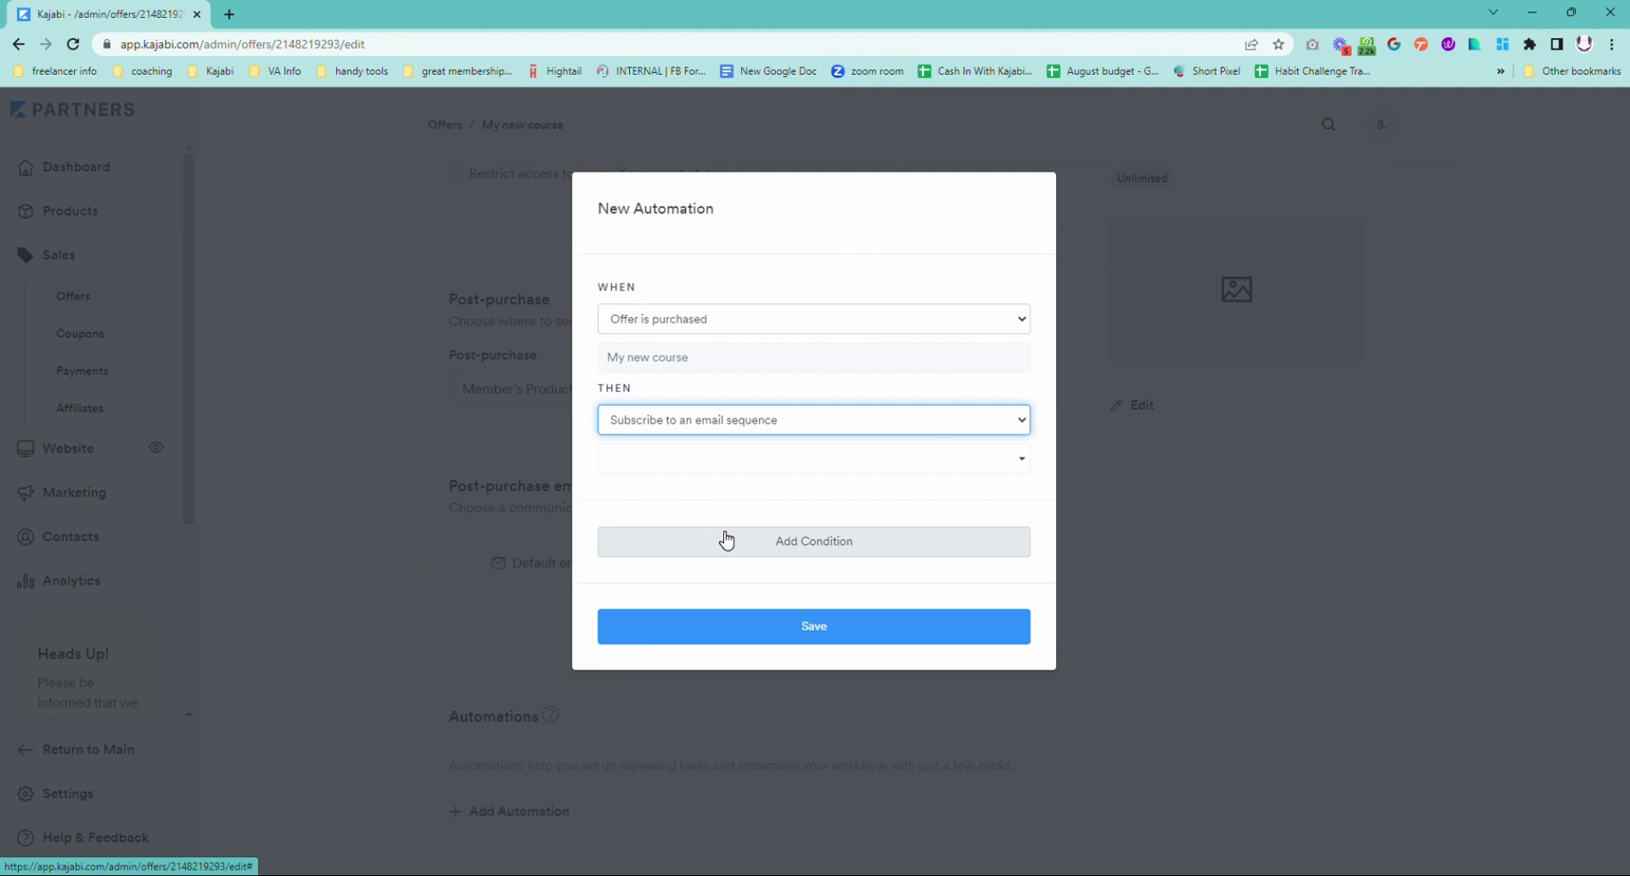
{"action": "left_click", "coordinate": [747, 323]}
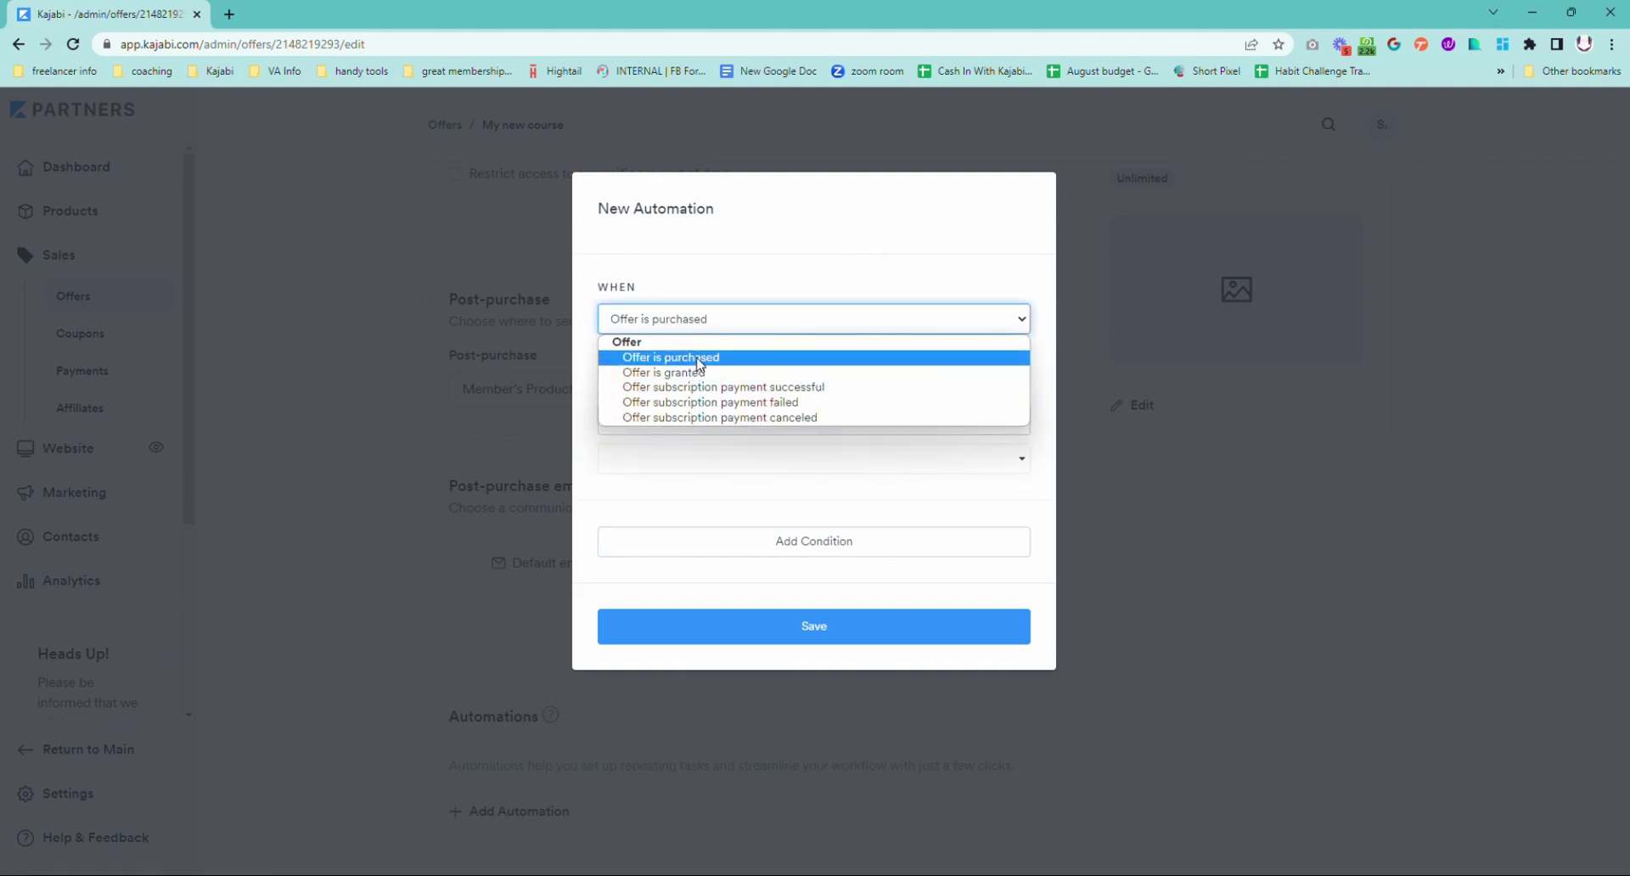
{"action": "left_click", "coordinate": [737, 251]}
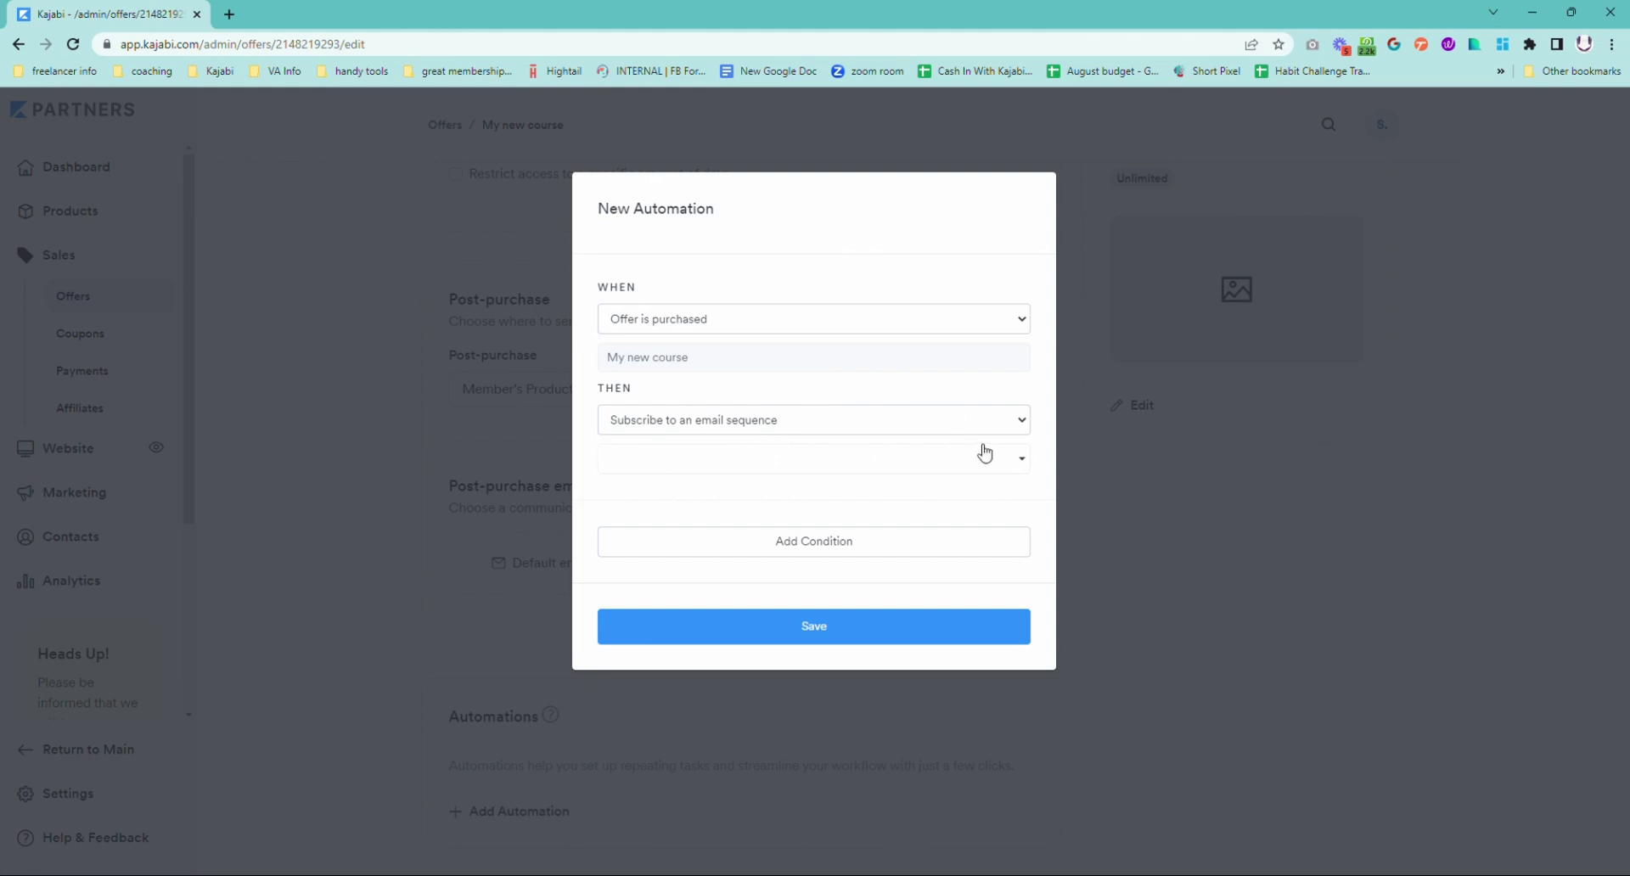
Choose General Welcome Sequence as the email sequence and save the automation
{"action": "left_click", "coordinate": [999, 467]}
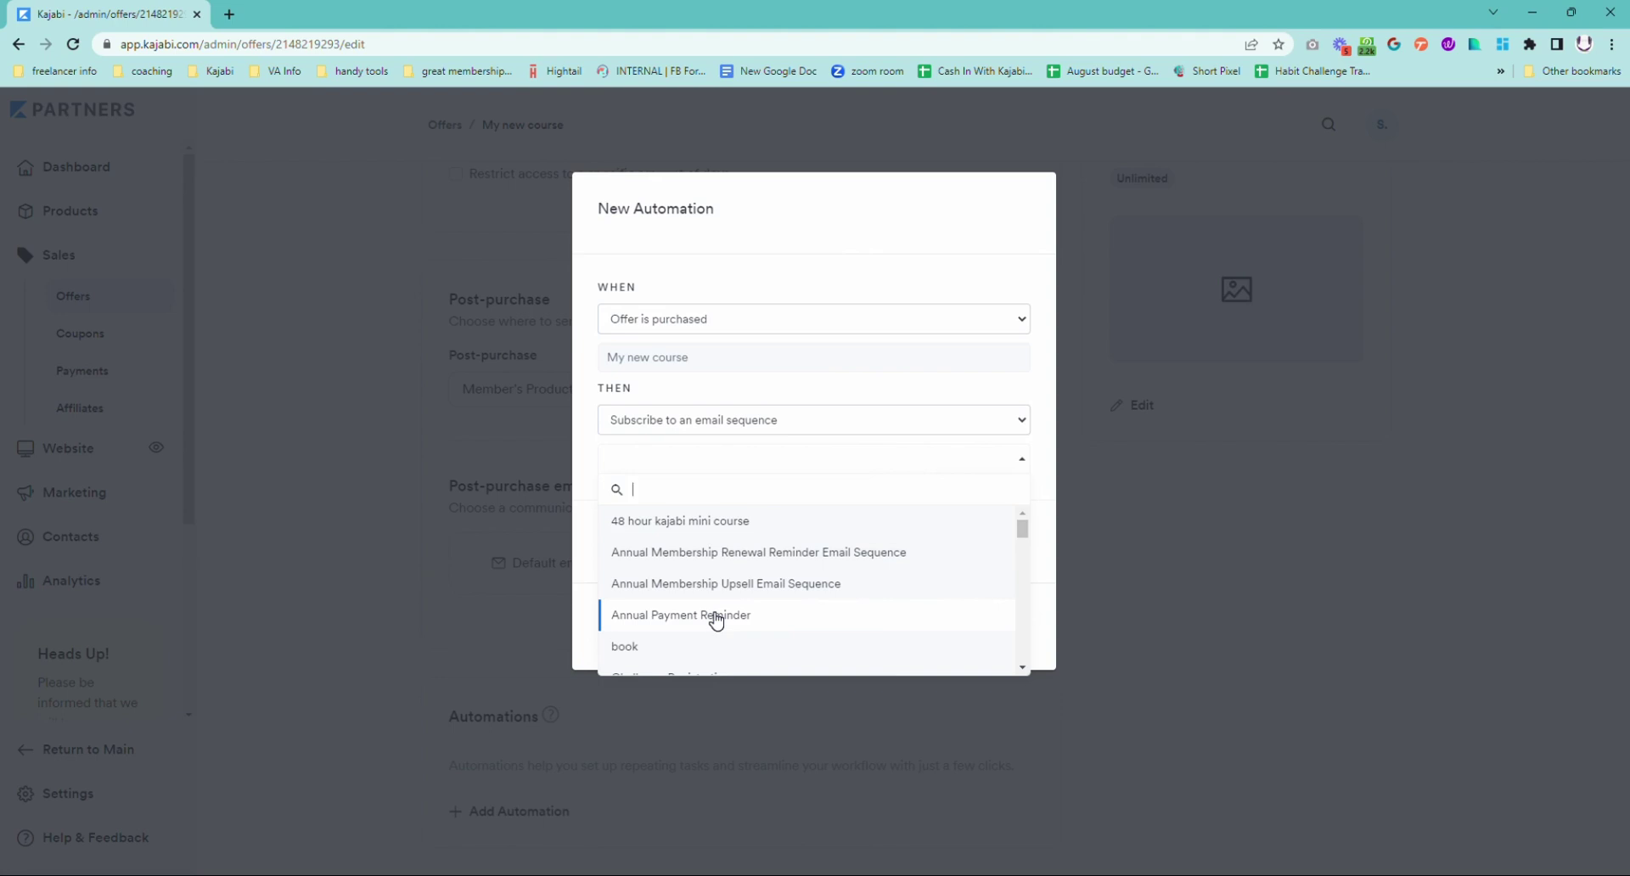
{"action": "scroll", "coordinate": [831, 610], "scroll_direction": "down", "scroll_amount": 3}
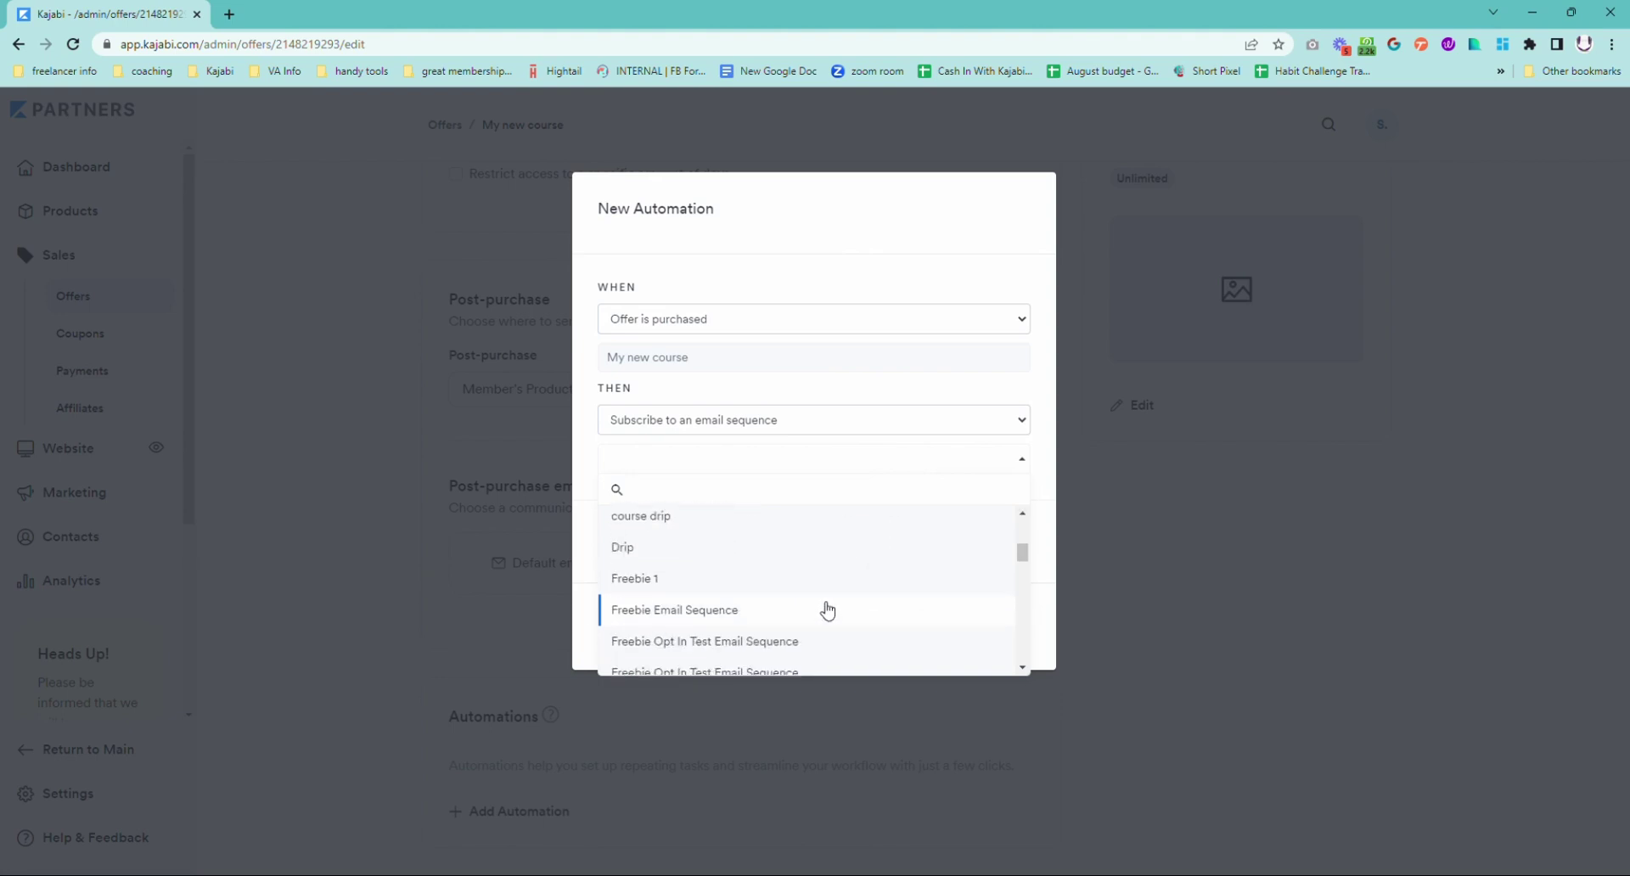
{"action": "scroll", "coordinate": [827, 609], "scroll_direction": "down", "scroll_amount": 4}
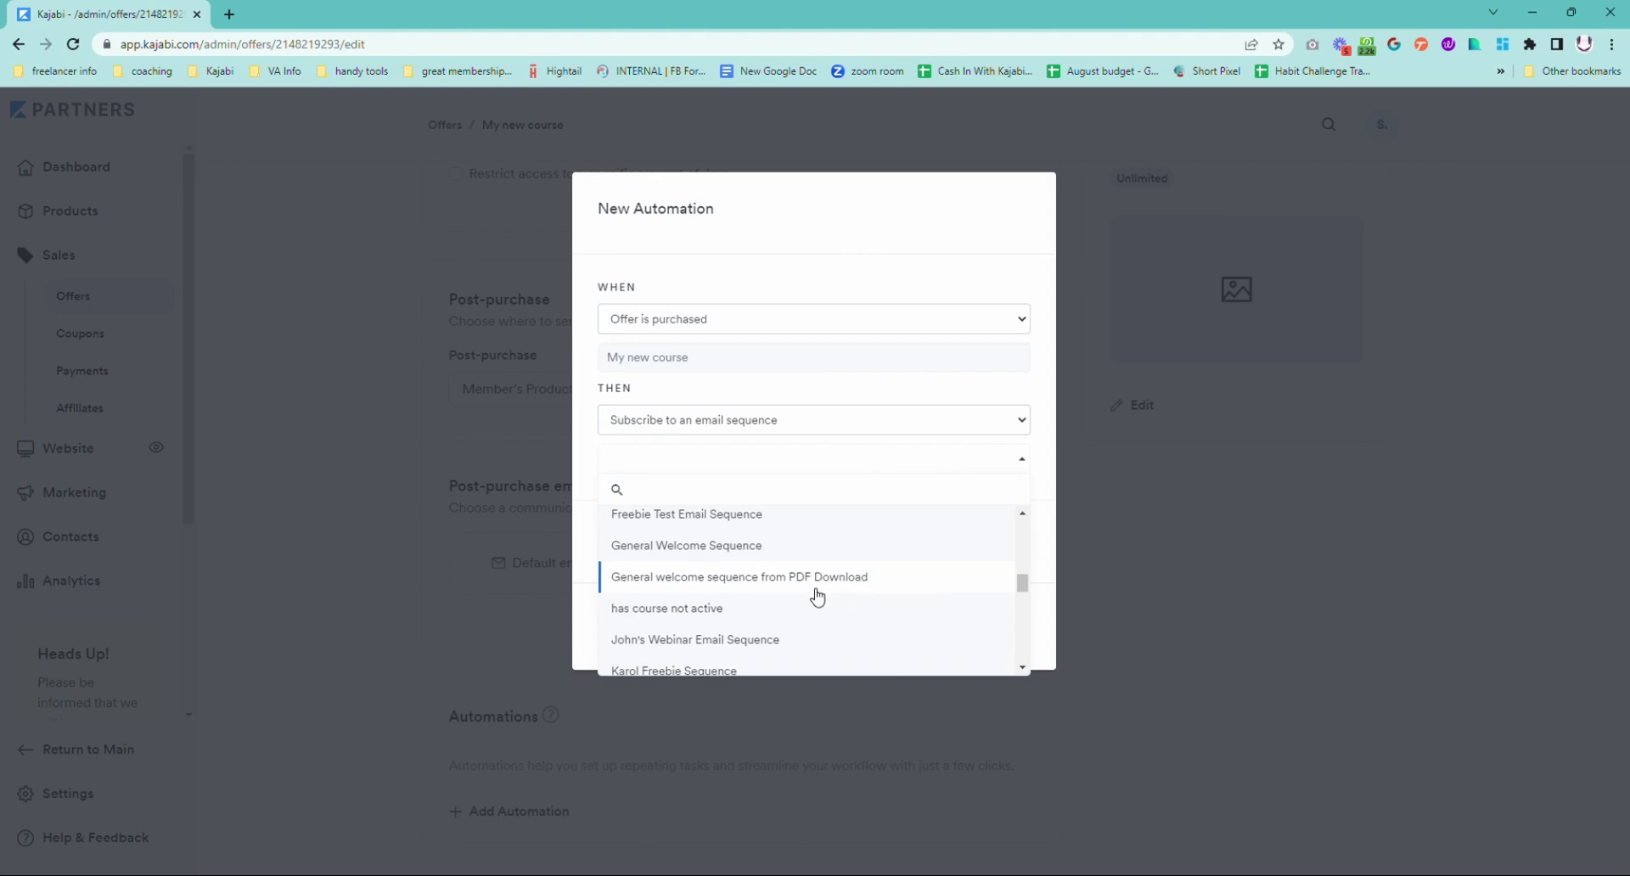
{"action": "left_click", "coordinate": [741, 559]}
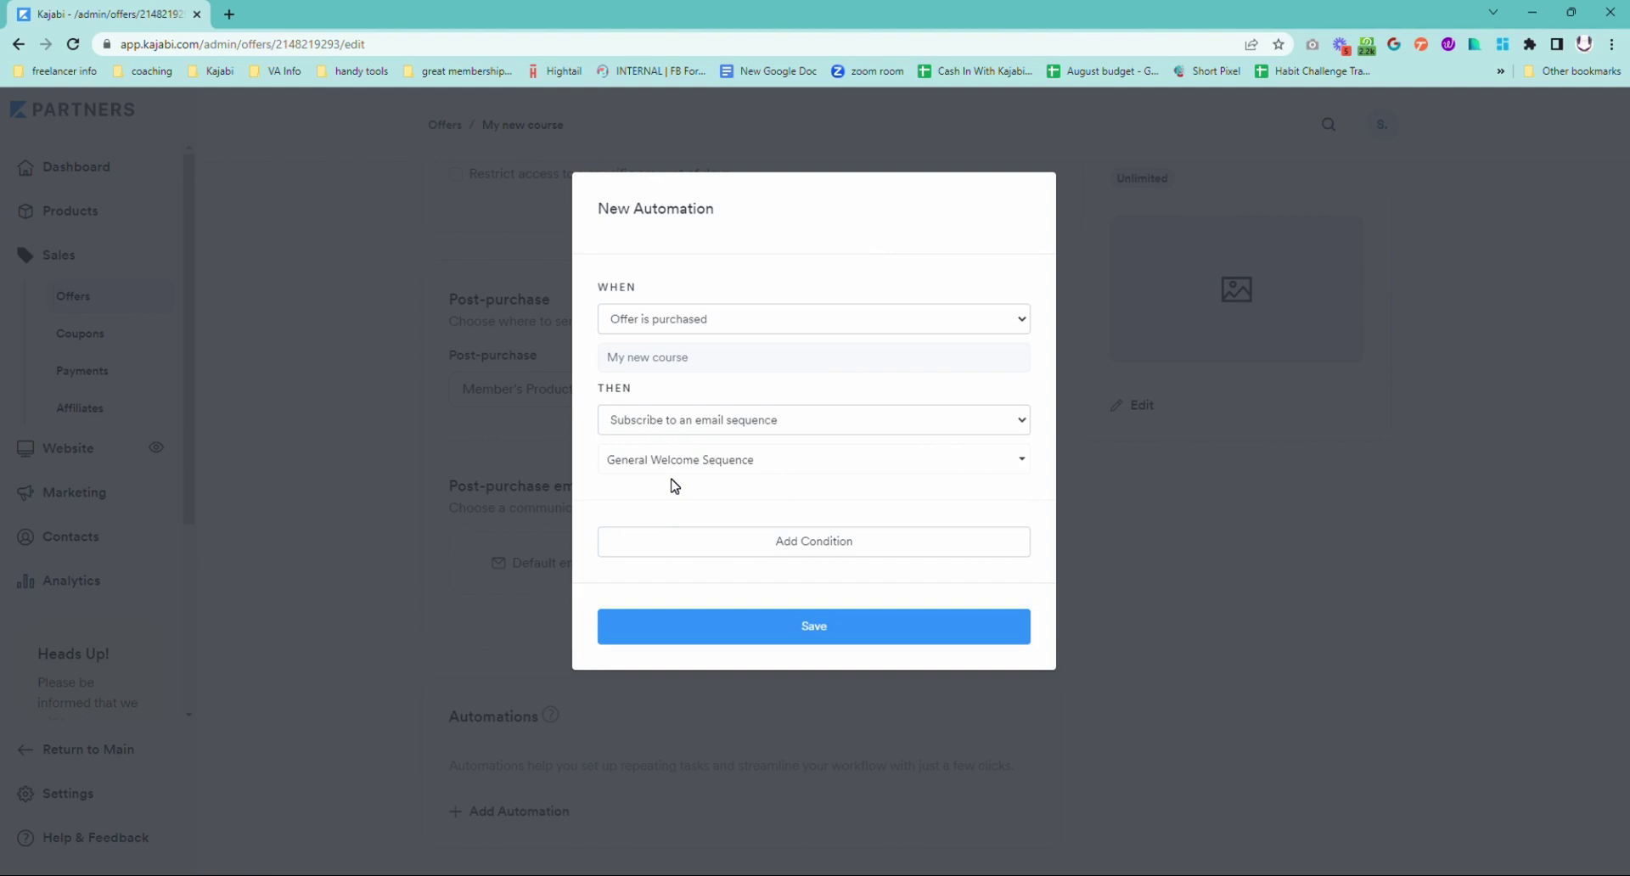
{"action": "left_click", "coordinate": [838, 635]}
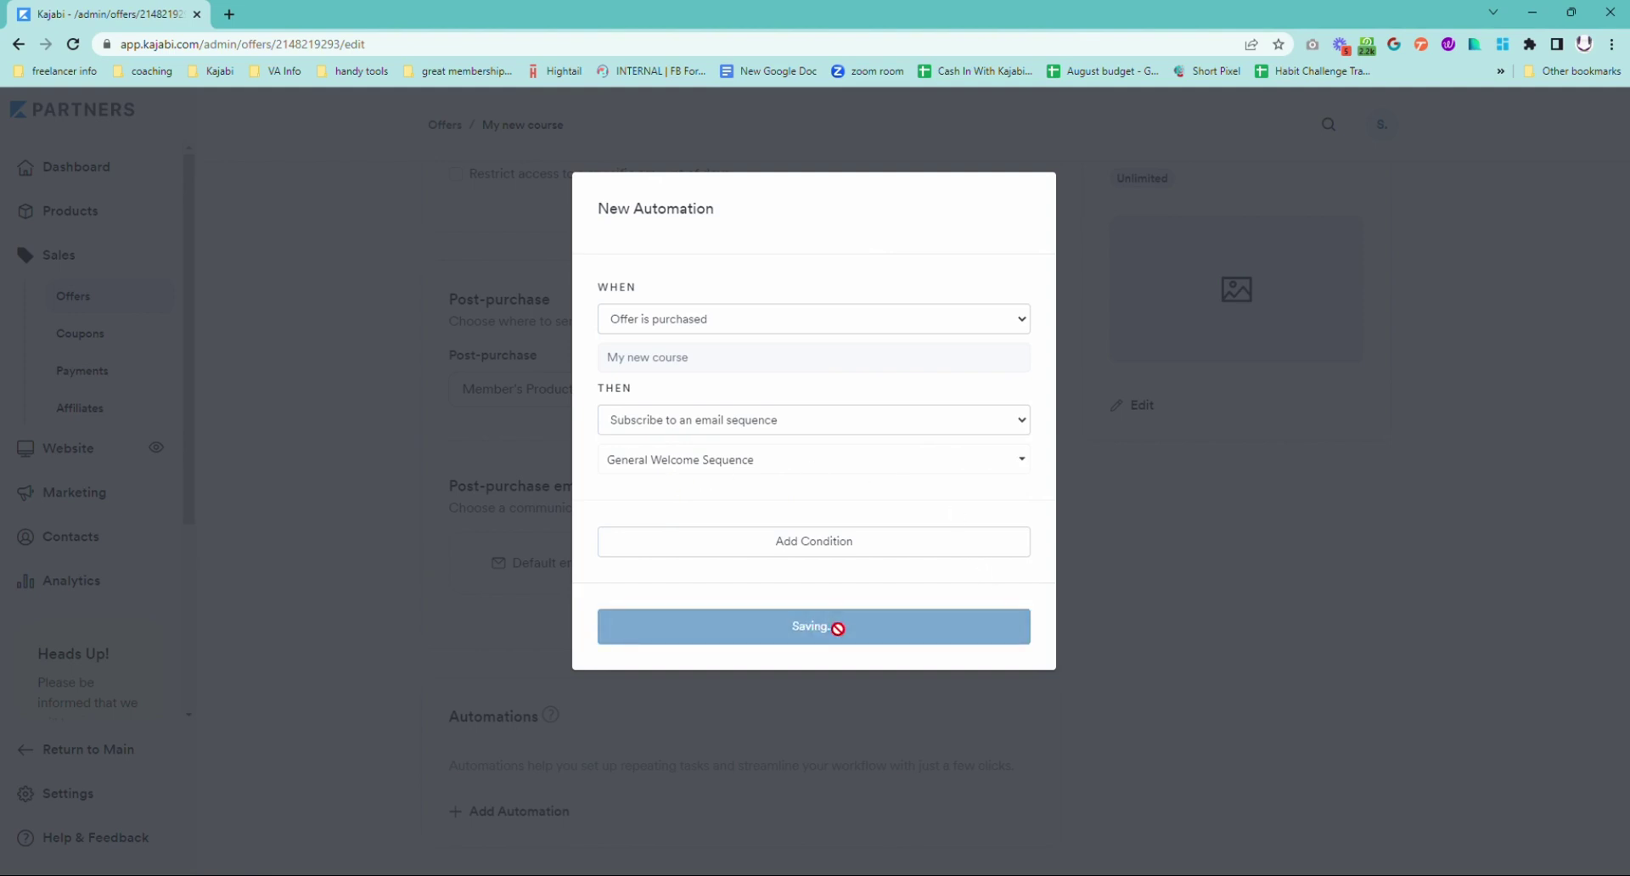
In the General Welcome Sequence, set the day of "Email #2: Have you started the online course yet?" to 0, save it and return to the sequence
{"action": "scroll", "coordinate": [677, 804], "scroll_direction": "down", "scroll_amount": 1}
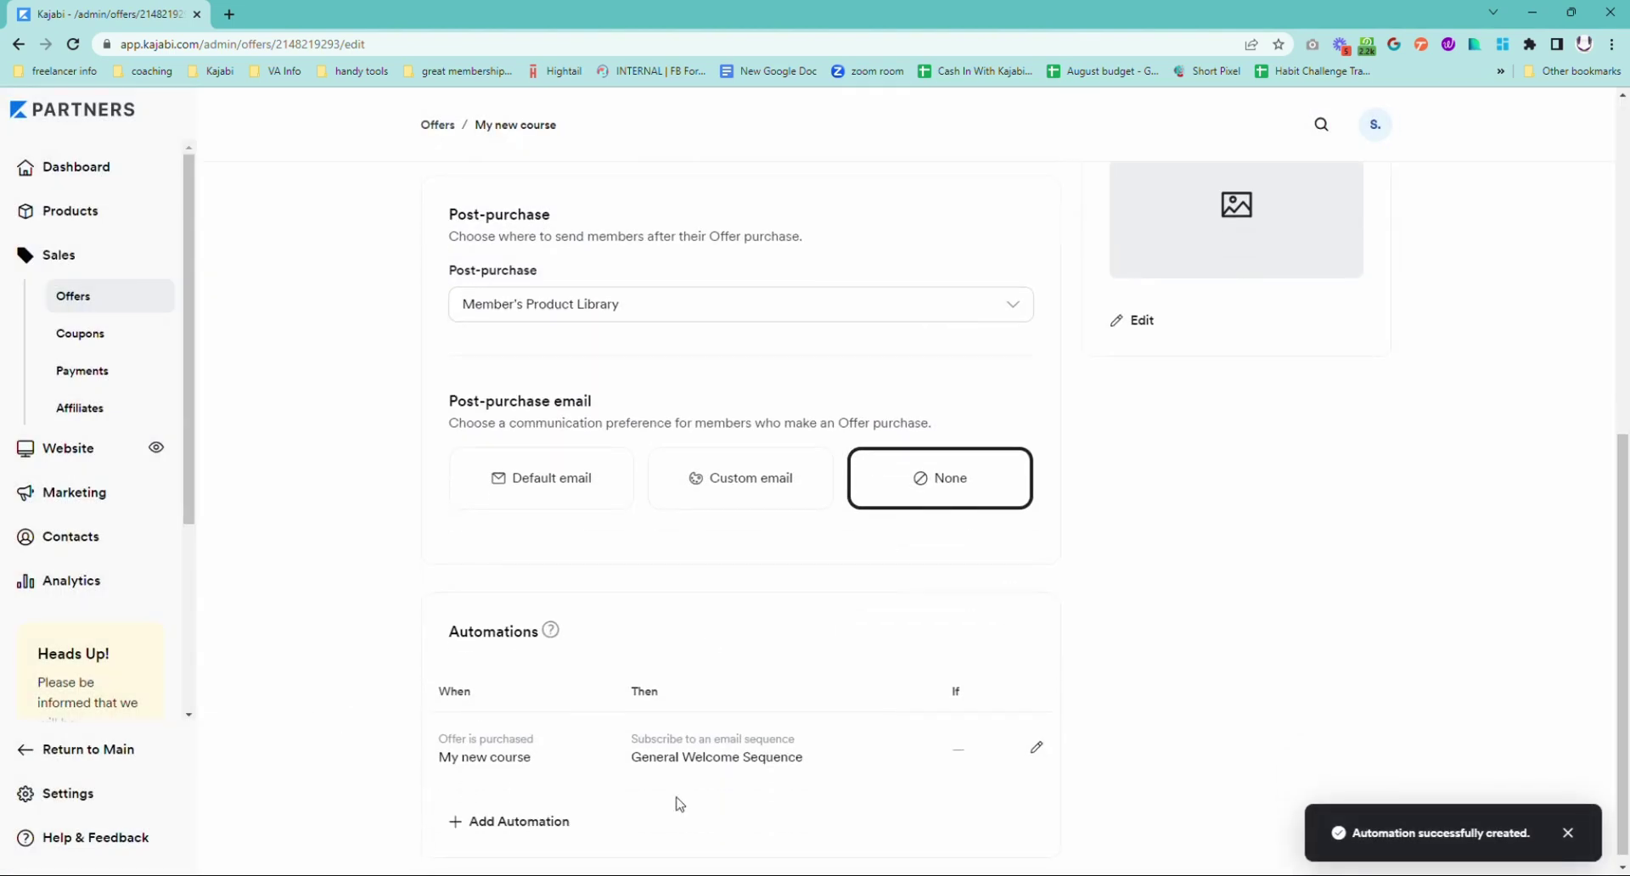
{"action": "left_click", "coordinate": [777, 764]}
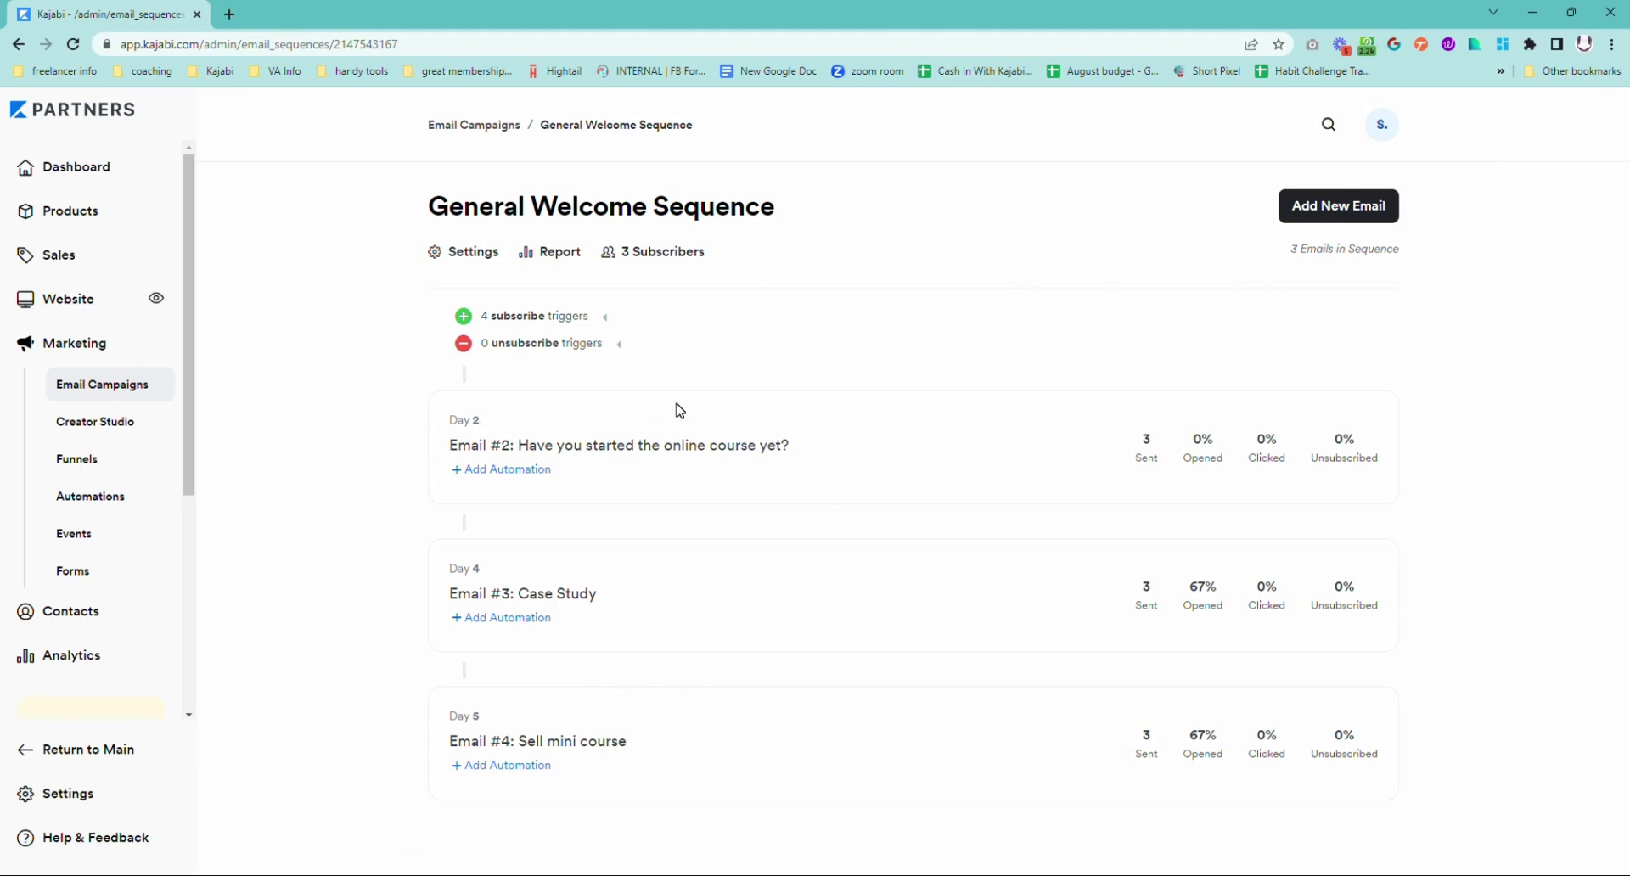
{"action": "left_click", "coordinate": [730, 444]}
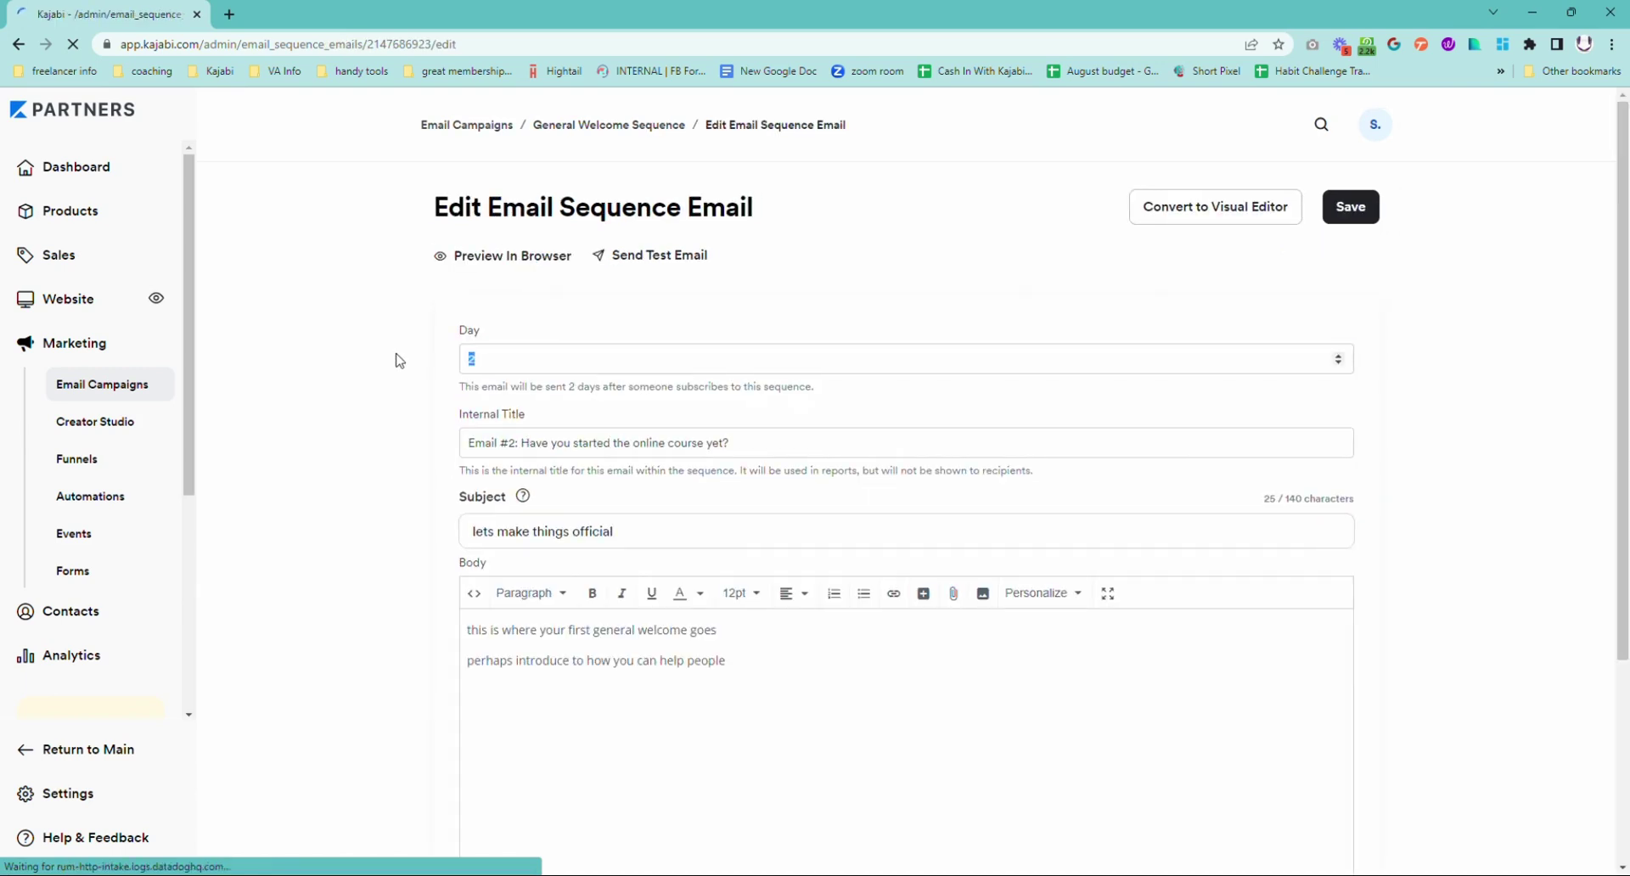
{"action": "type", "text": "0"}
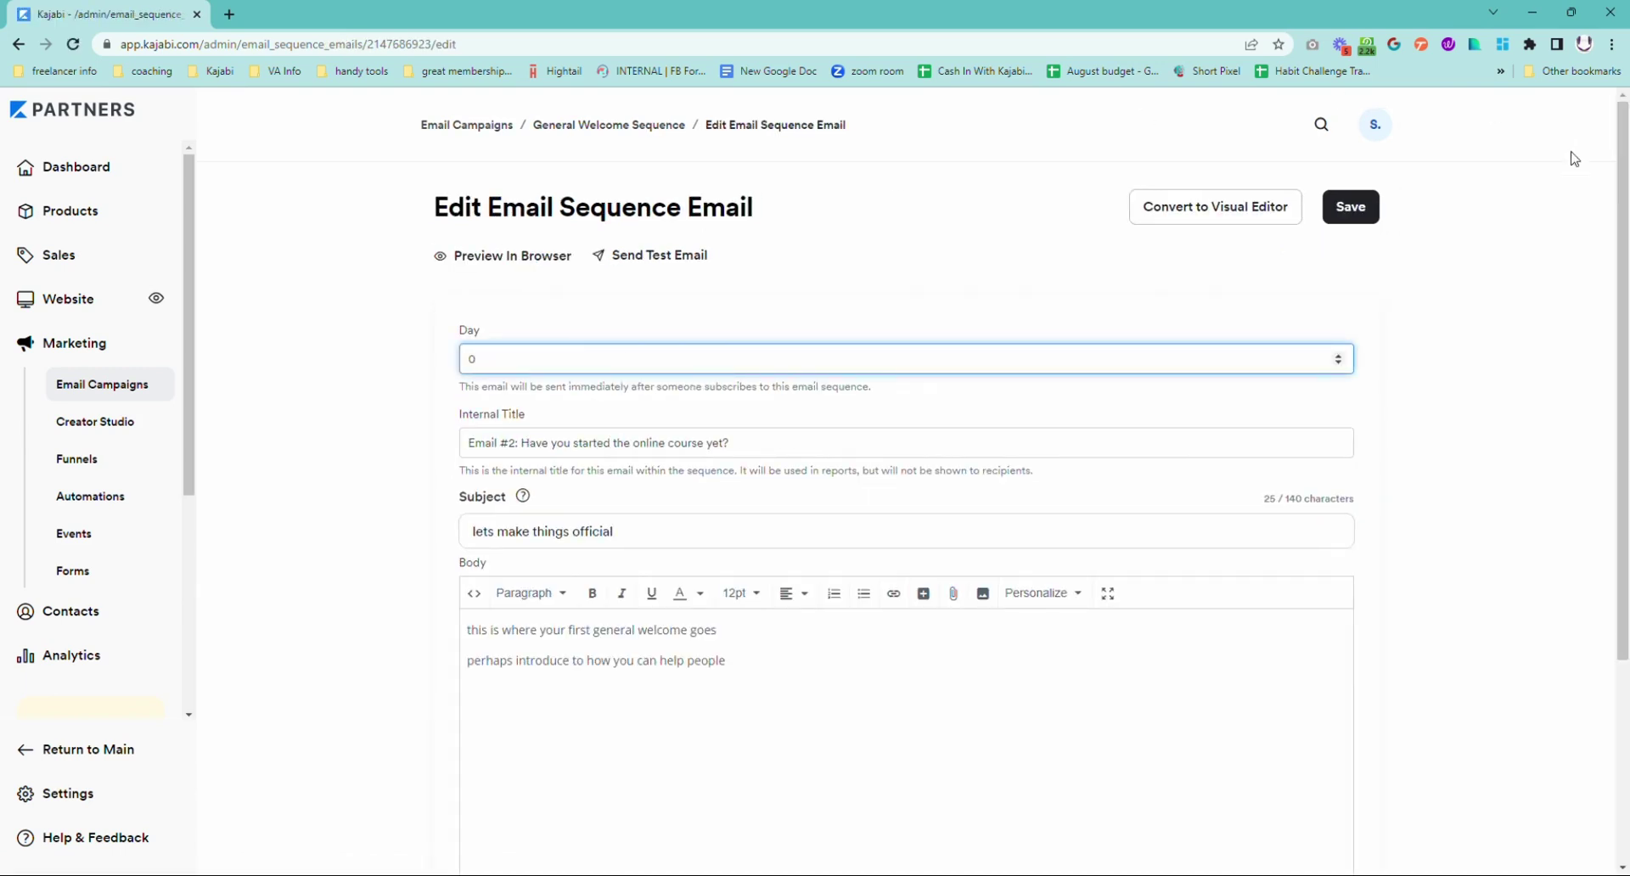
{"action": "left_click", "coordinate": [1356, 210]}
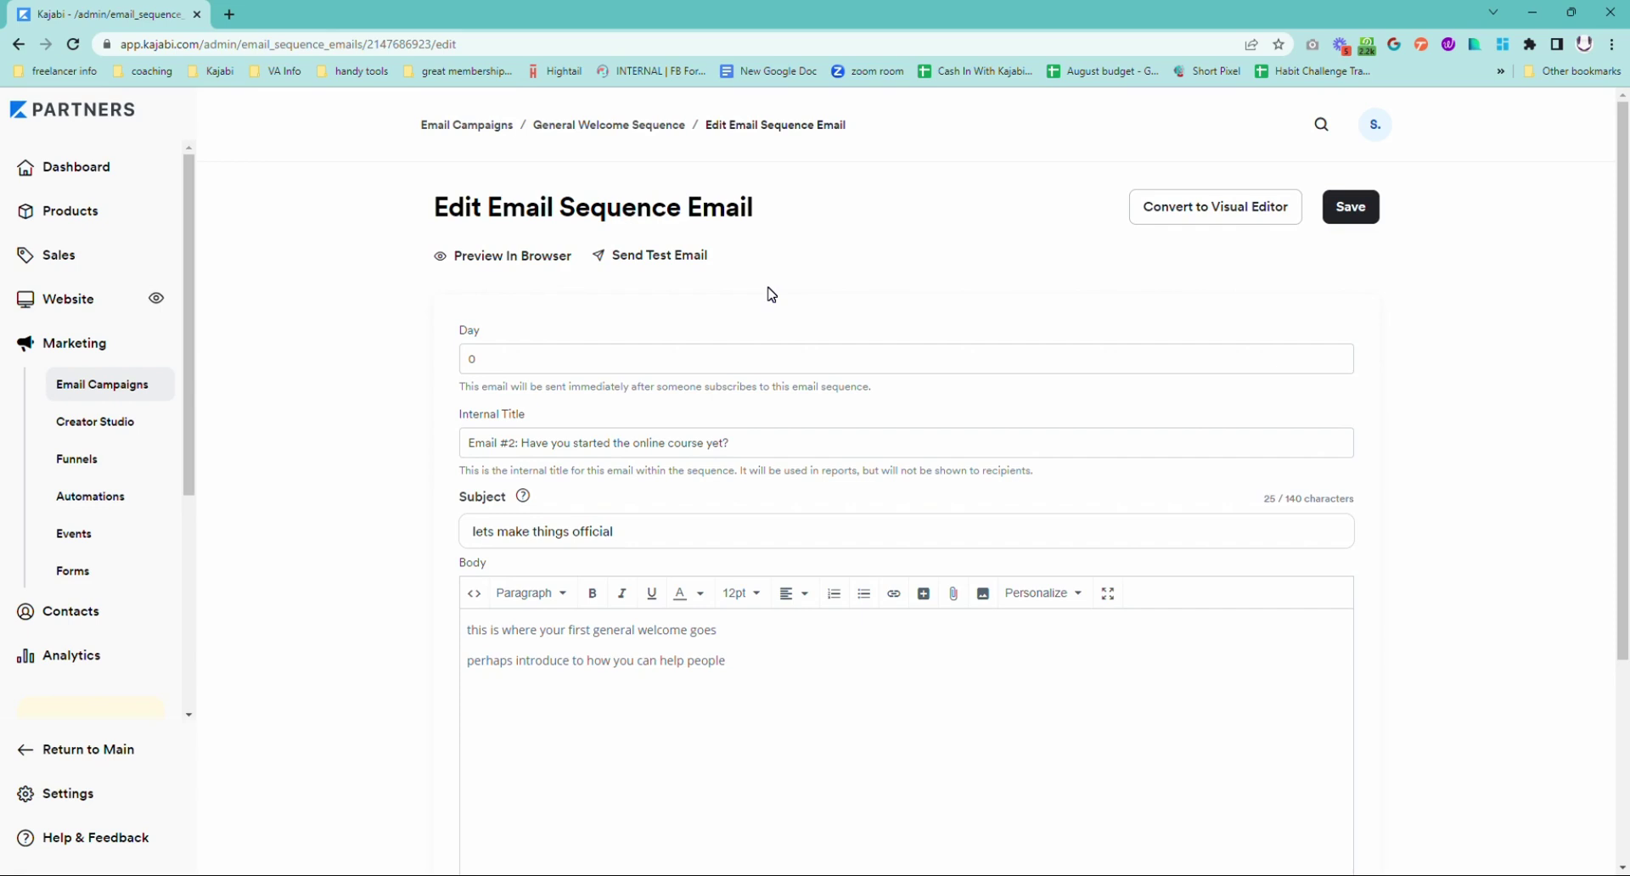
{"action": "left_click", "coordinate": [595, 127]}
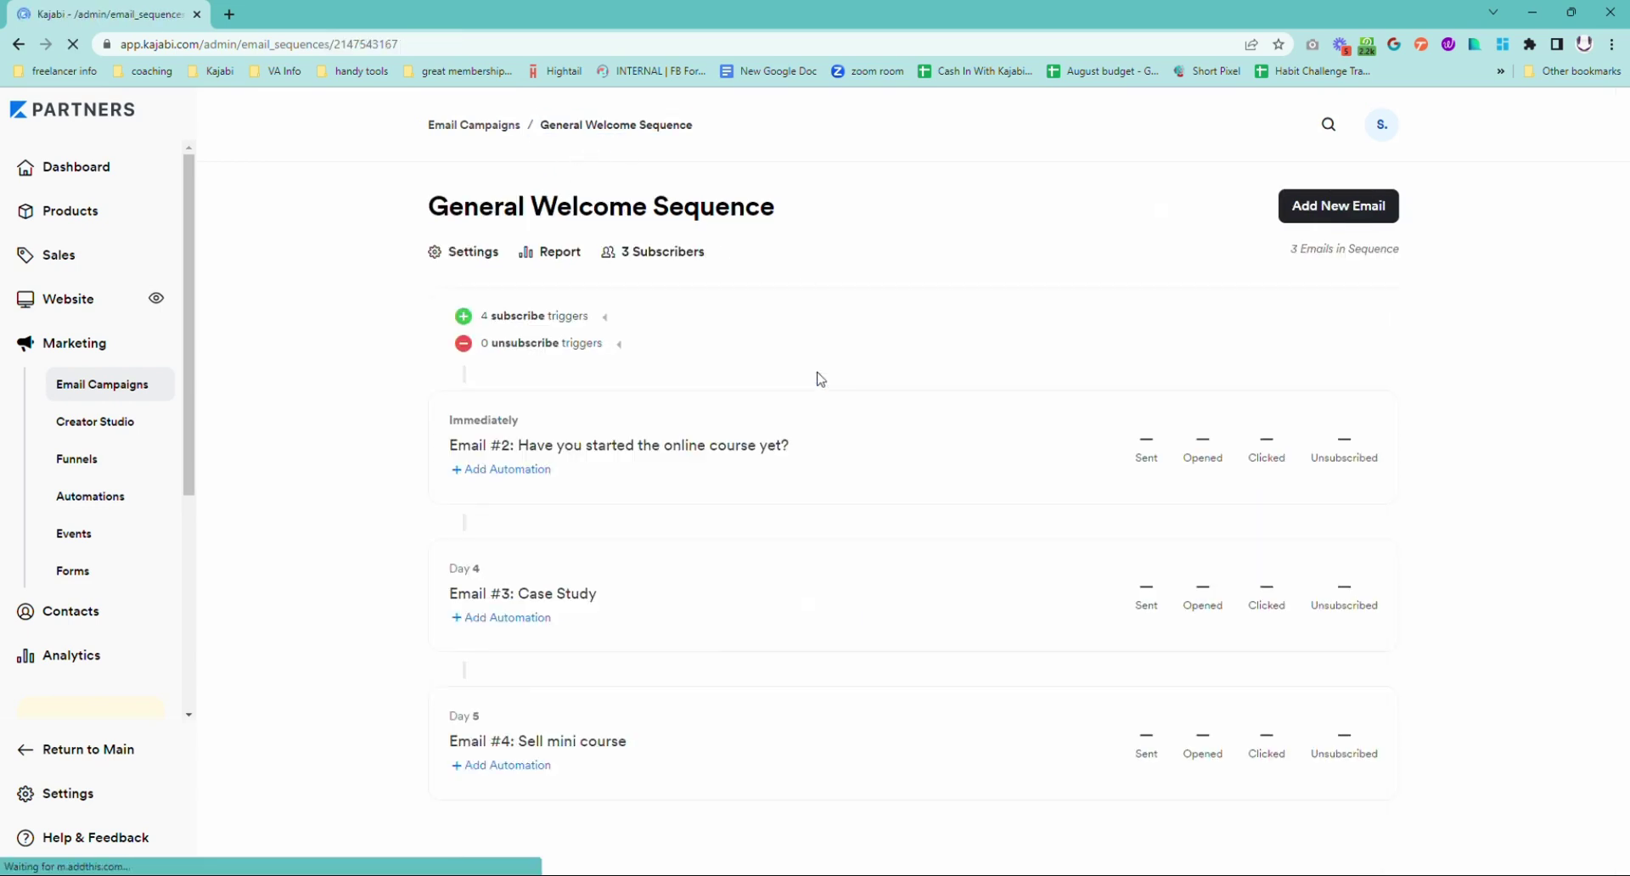